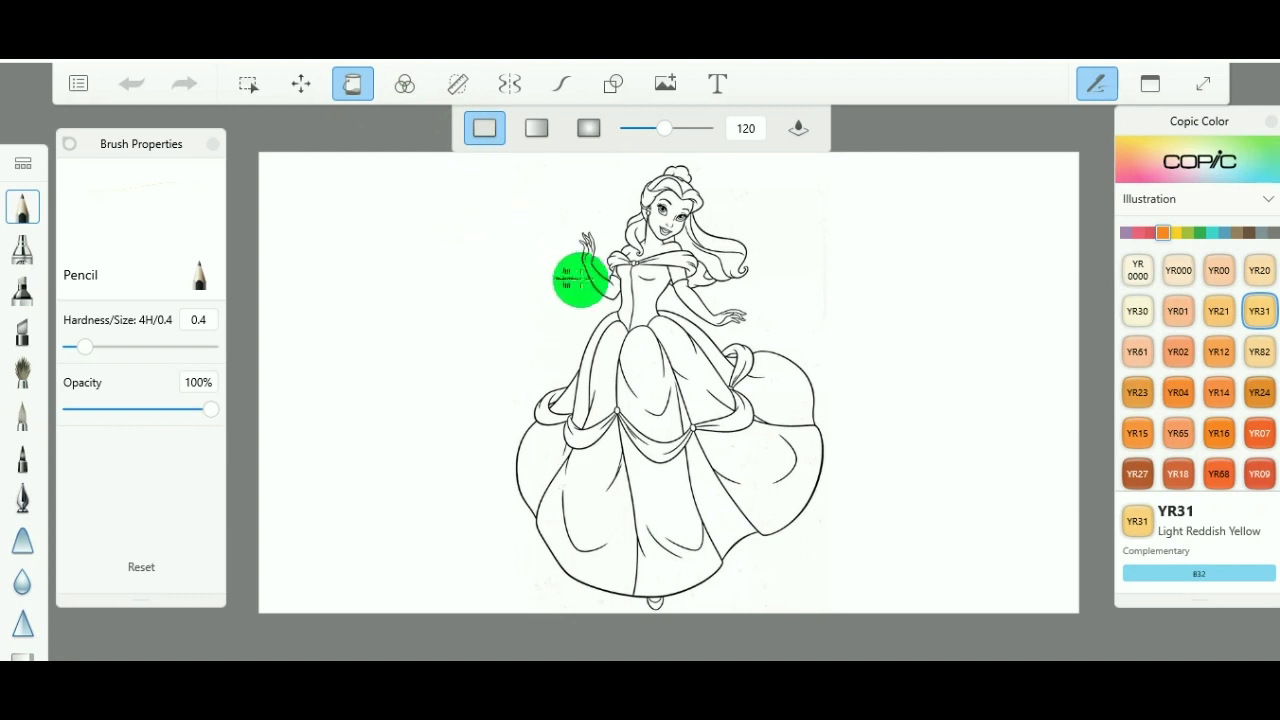
- Fill both of the princess's arms and her hair with the Copic colour YR31 Light Reddish Yellow
click(596, 283)
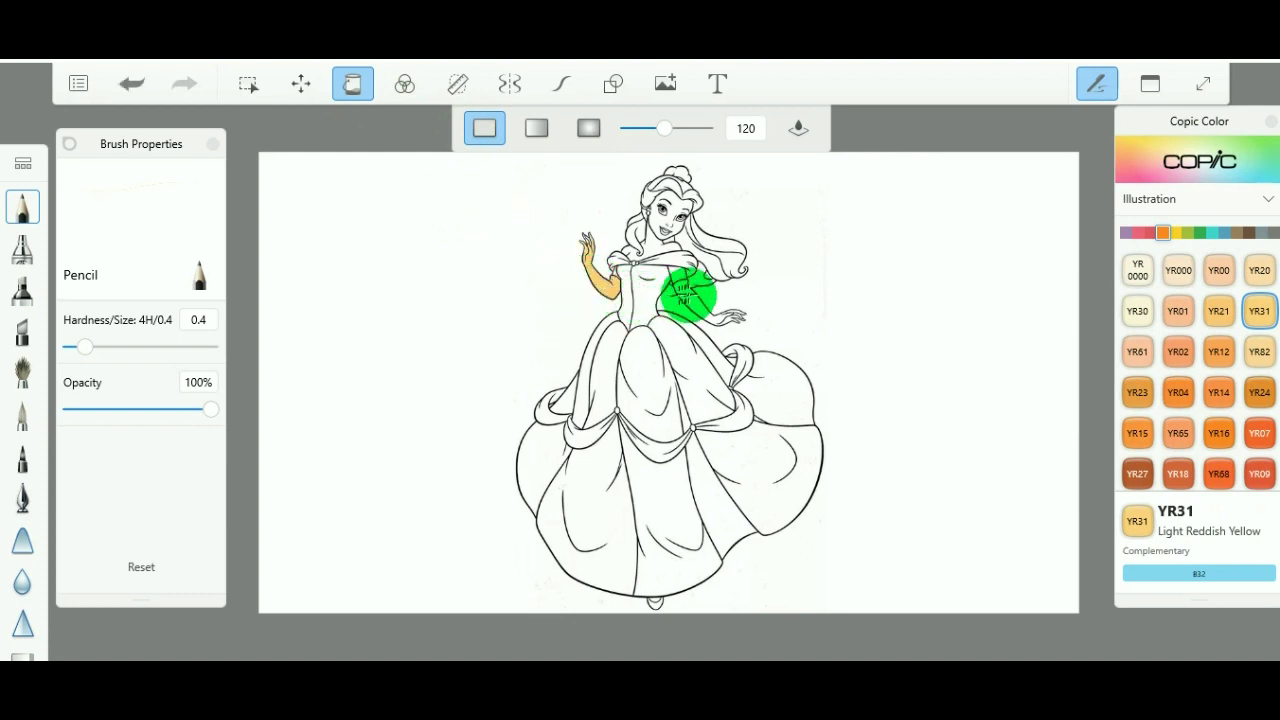
click(688, 295)
key(ctrl+z)
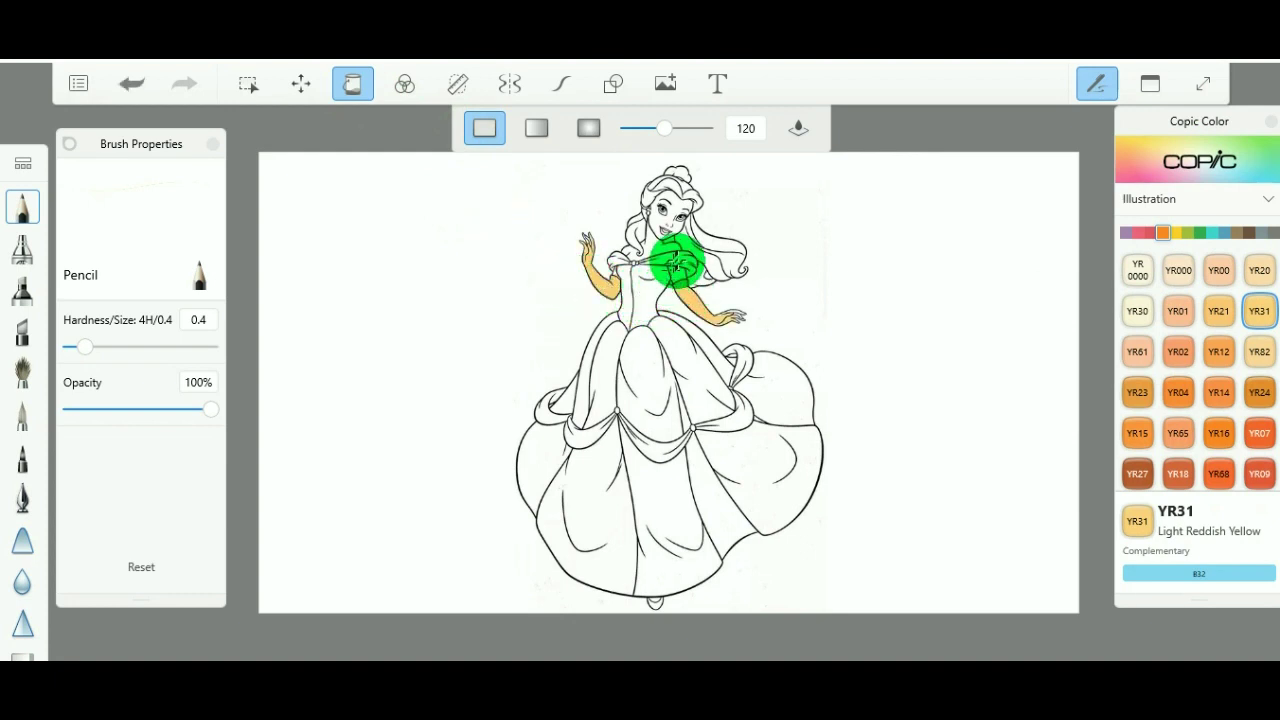
click(735, 270)
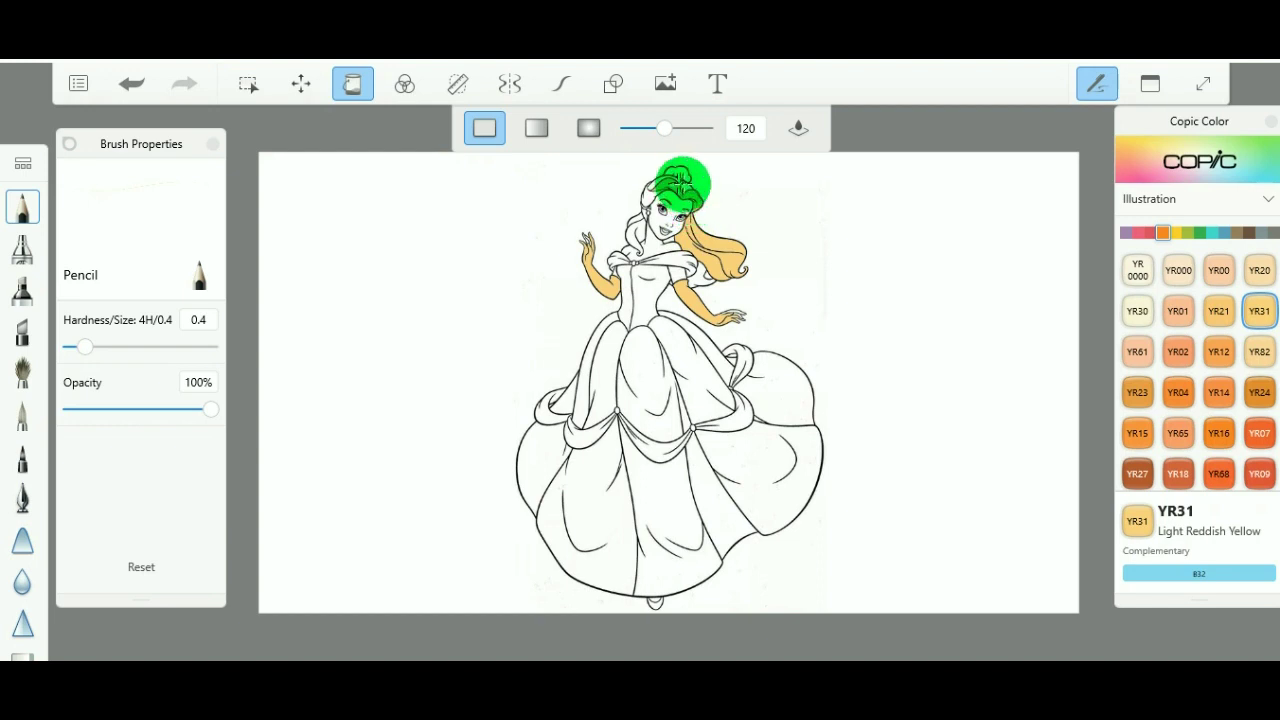
click(684, 184)
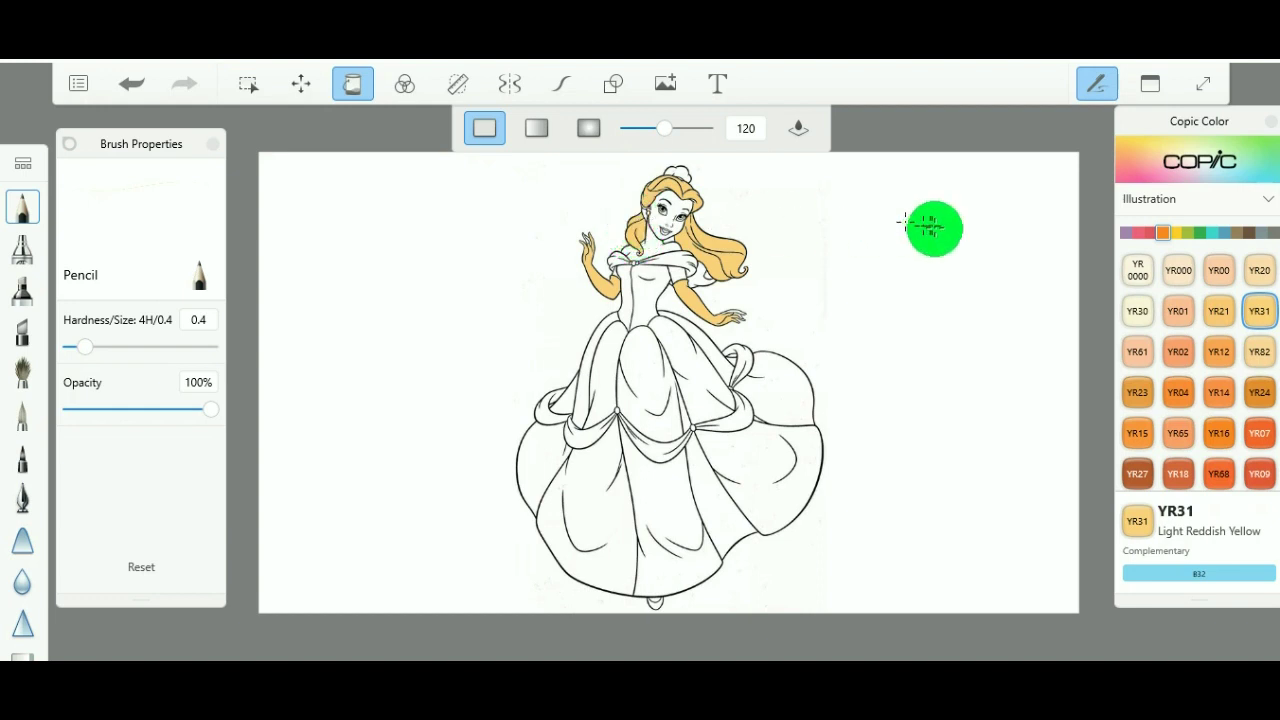
- Fill the princess's hair bun and all the draped swags around the skirt with Copic V12 Pale Lilac
click(1125, 233)
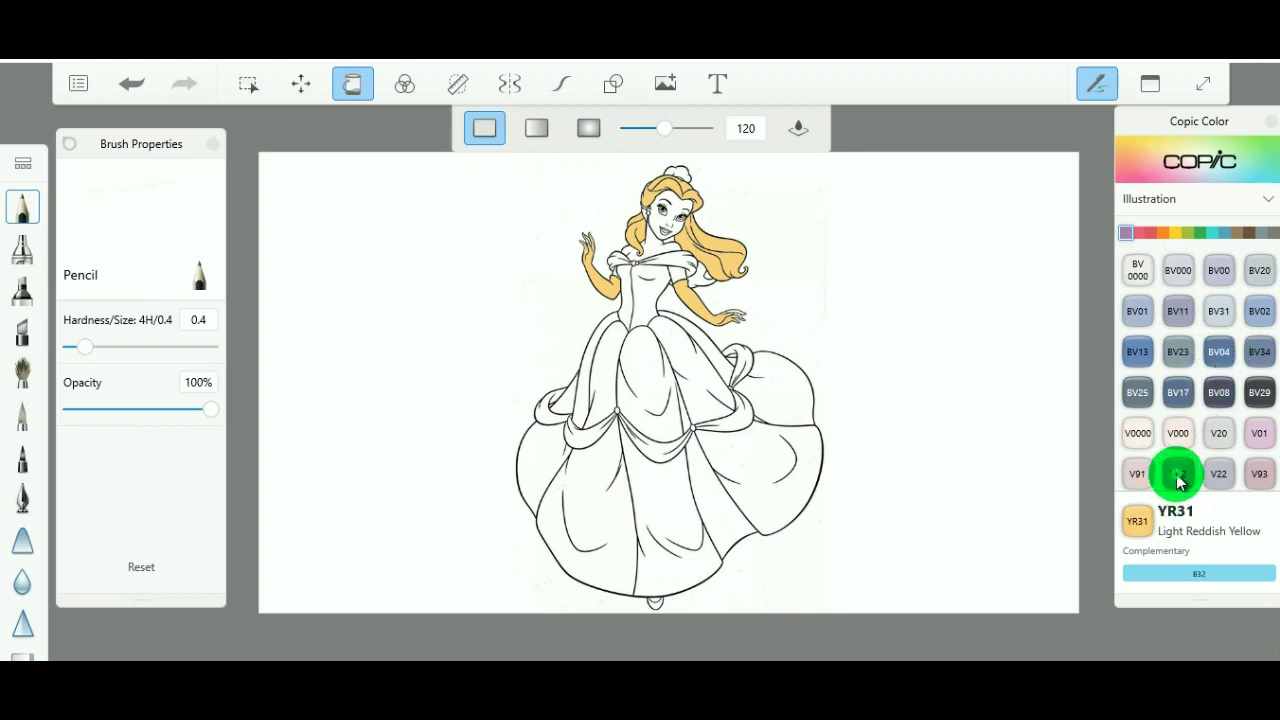
click(1178, 474)
click(677, 175)
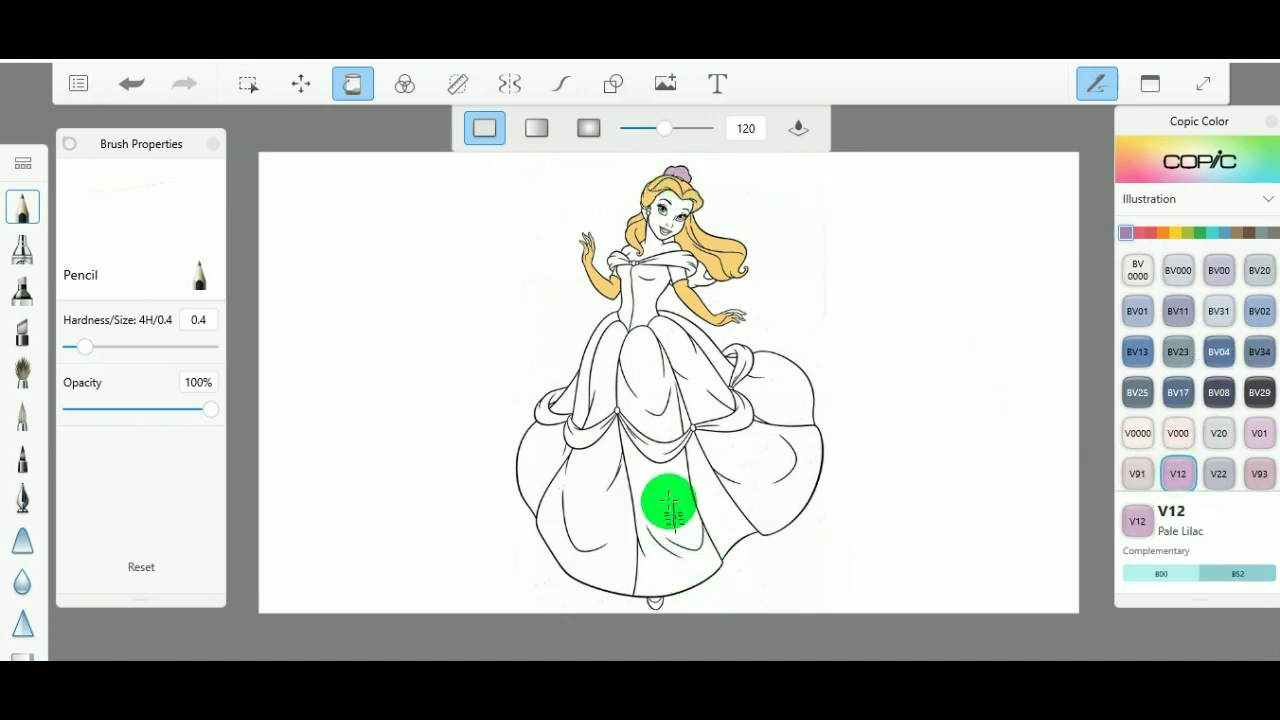
click(583, 436)
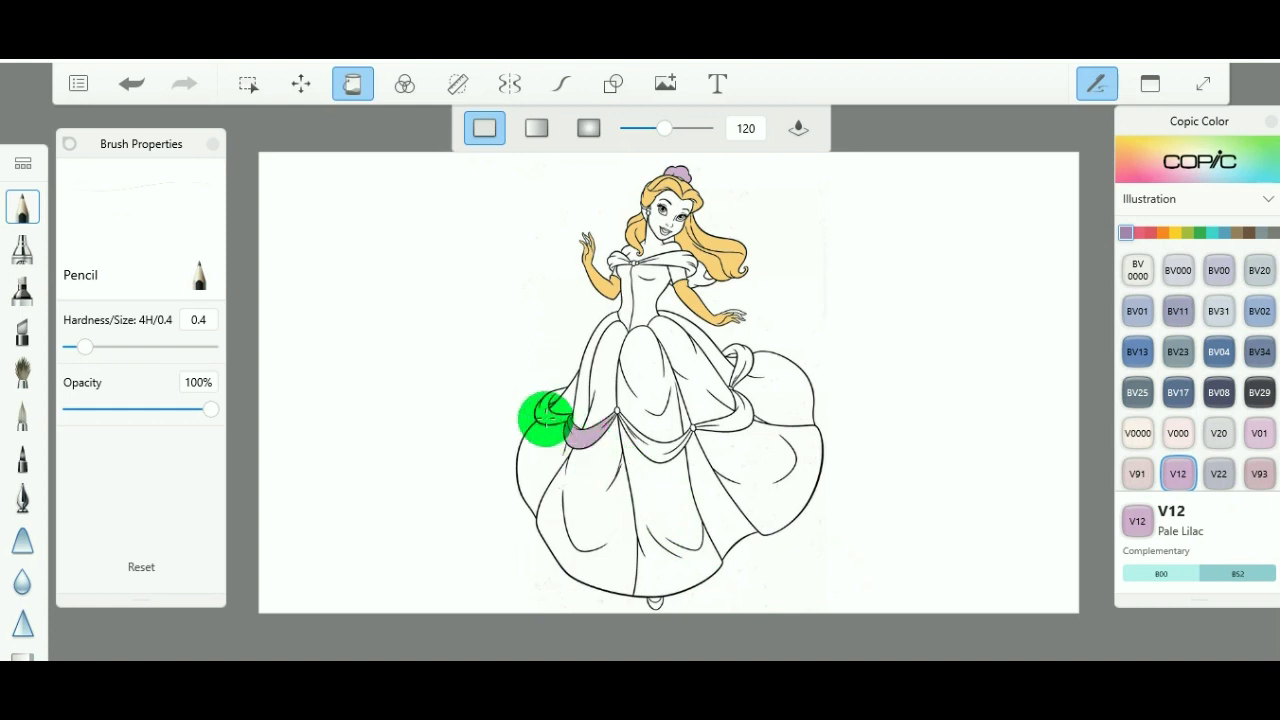
click(546, 414)
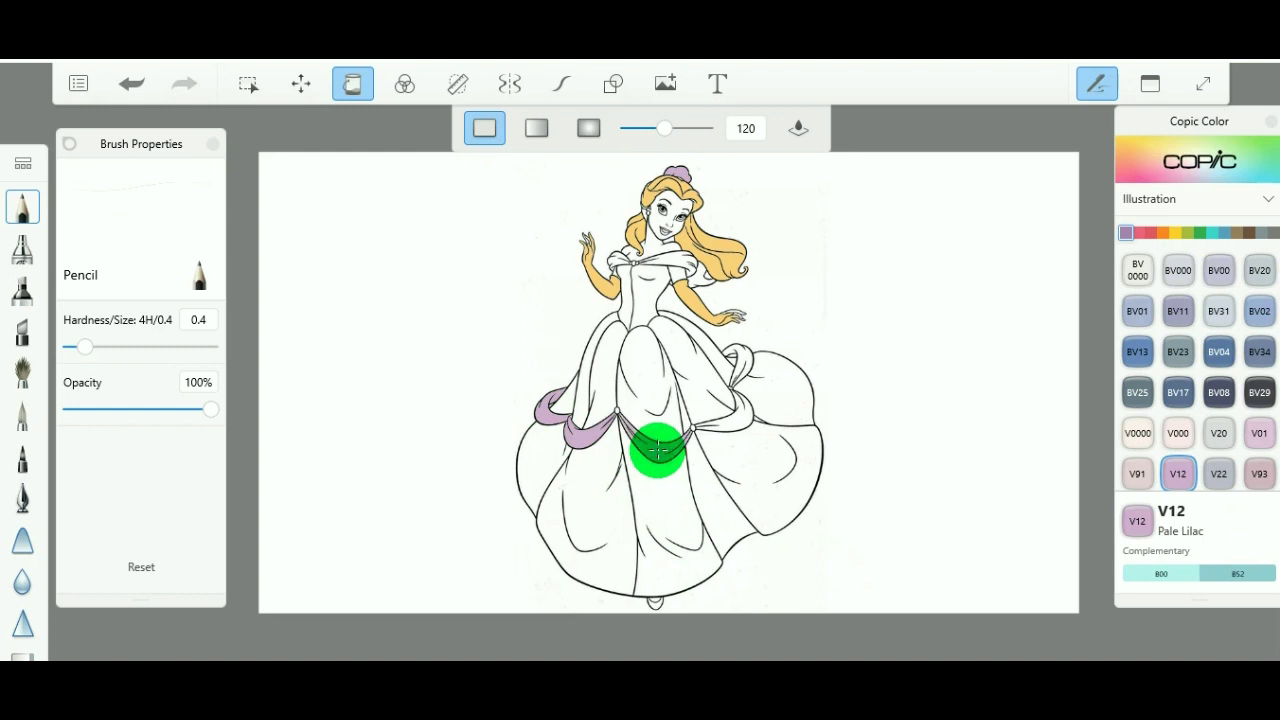
click(658, 448)
click(732, 425)
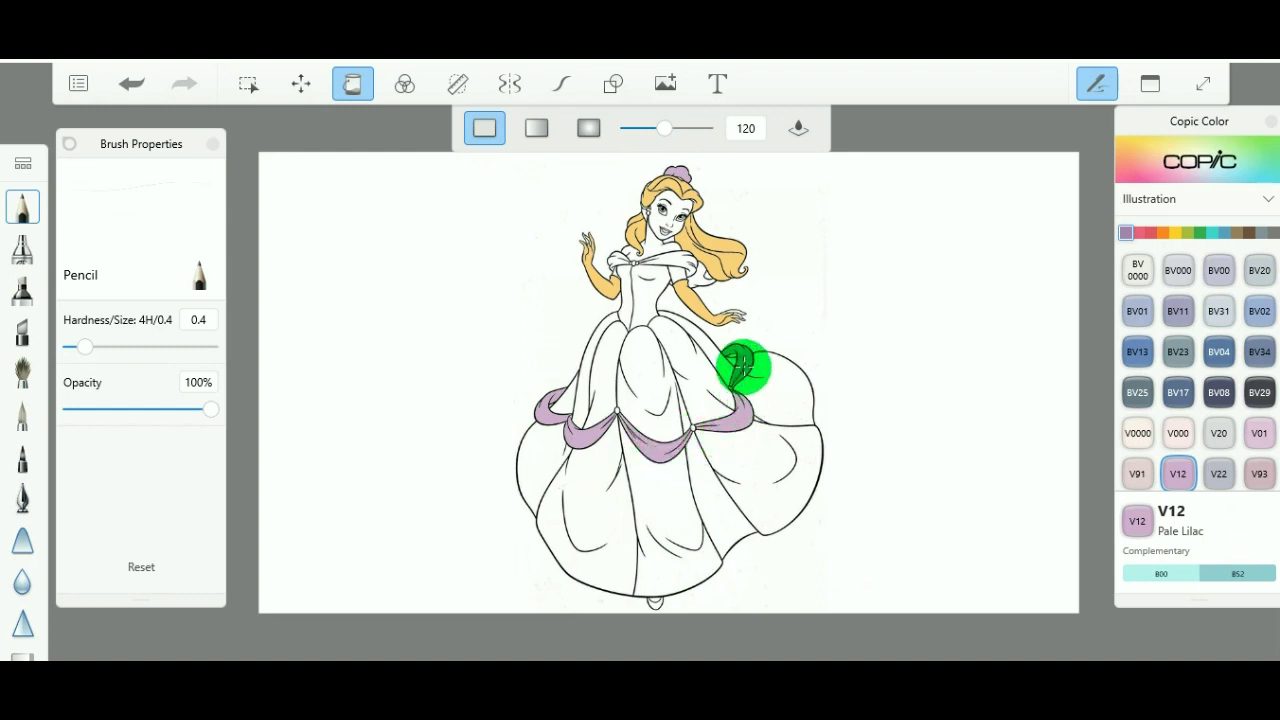
click(740, 367)
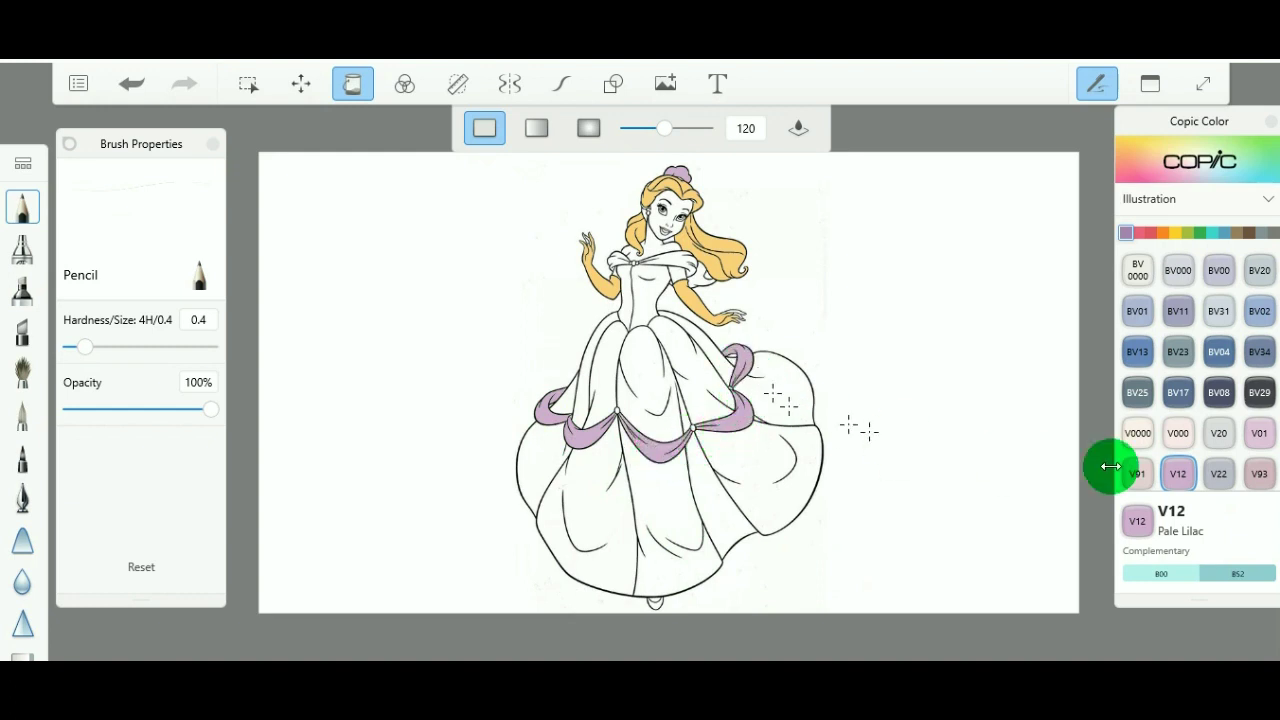
- Fill the lower skirt's centre panel and its two outermost rear panels with Copic Y06 Yellow
click(1175, 233)
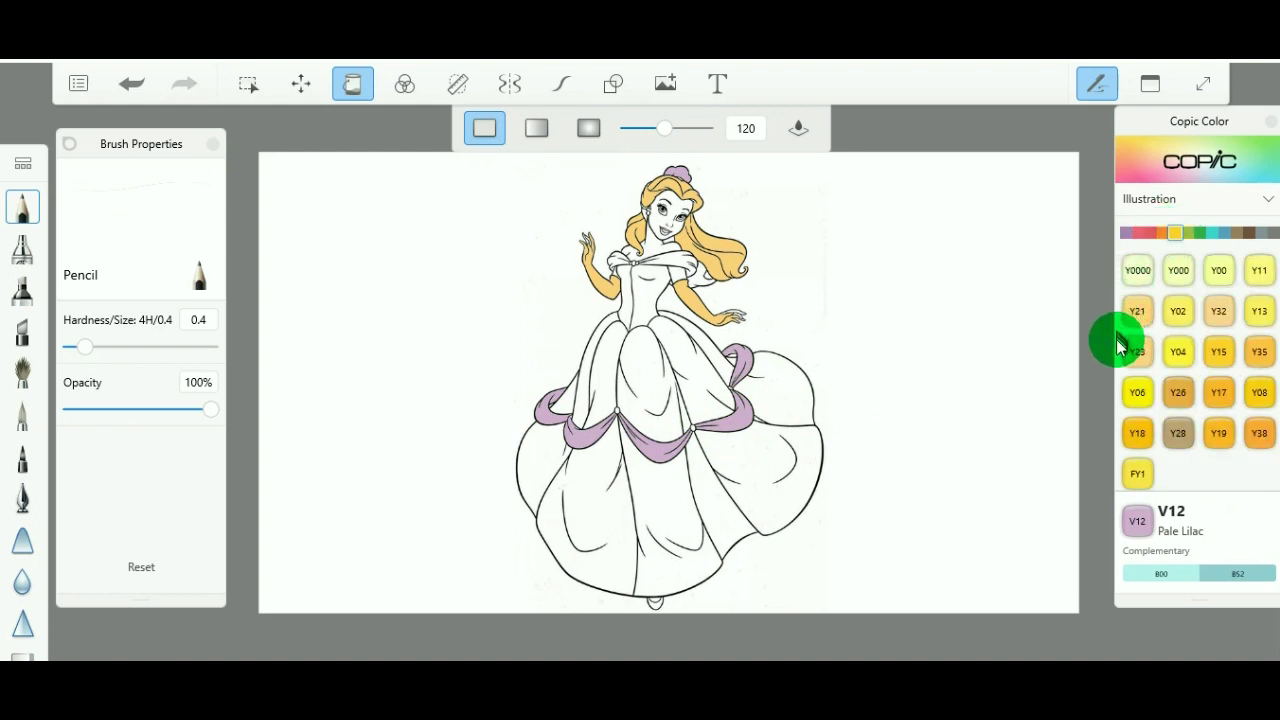
click(1137, 392)
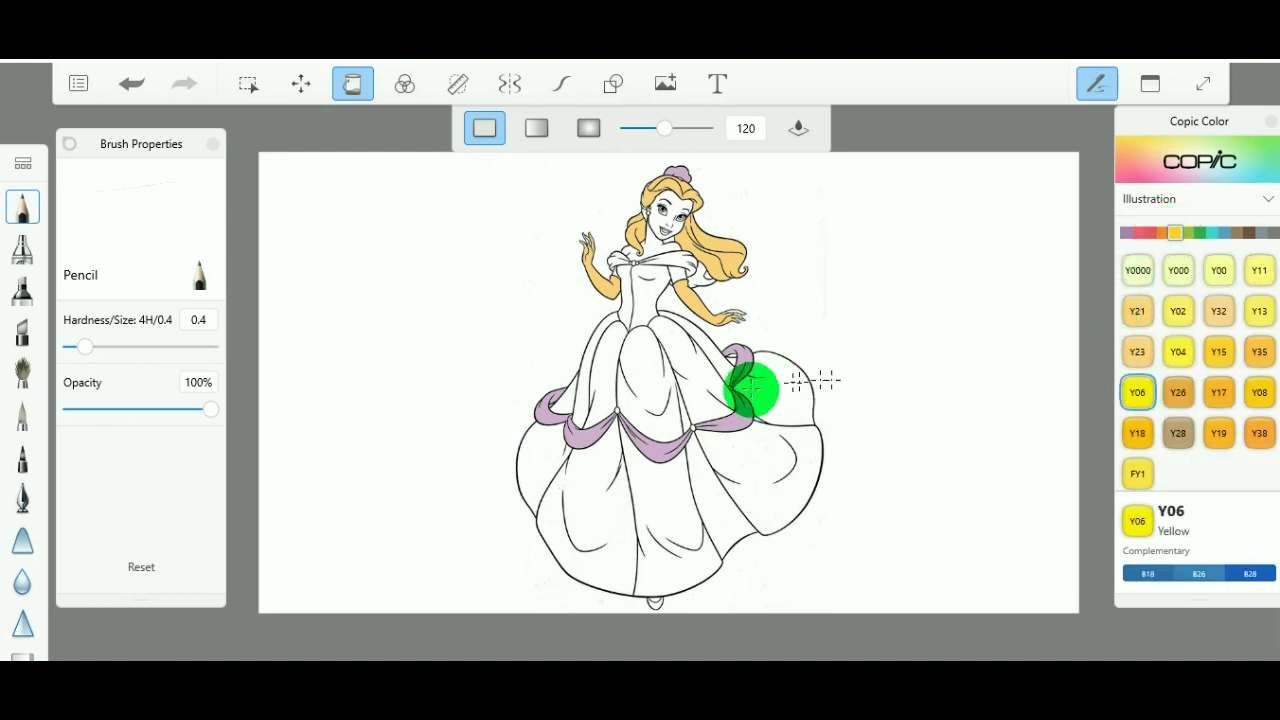
click(668, 507)
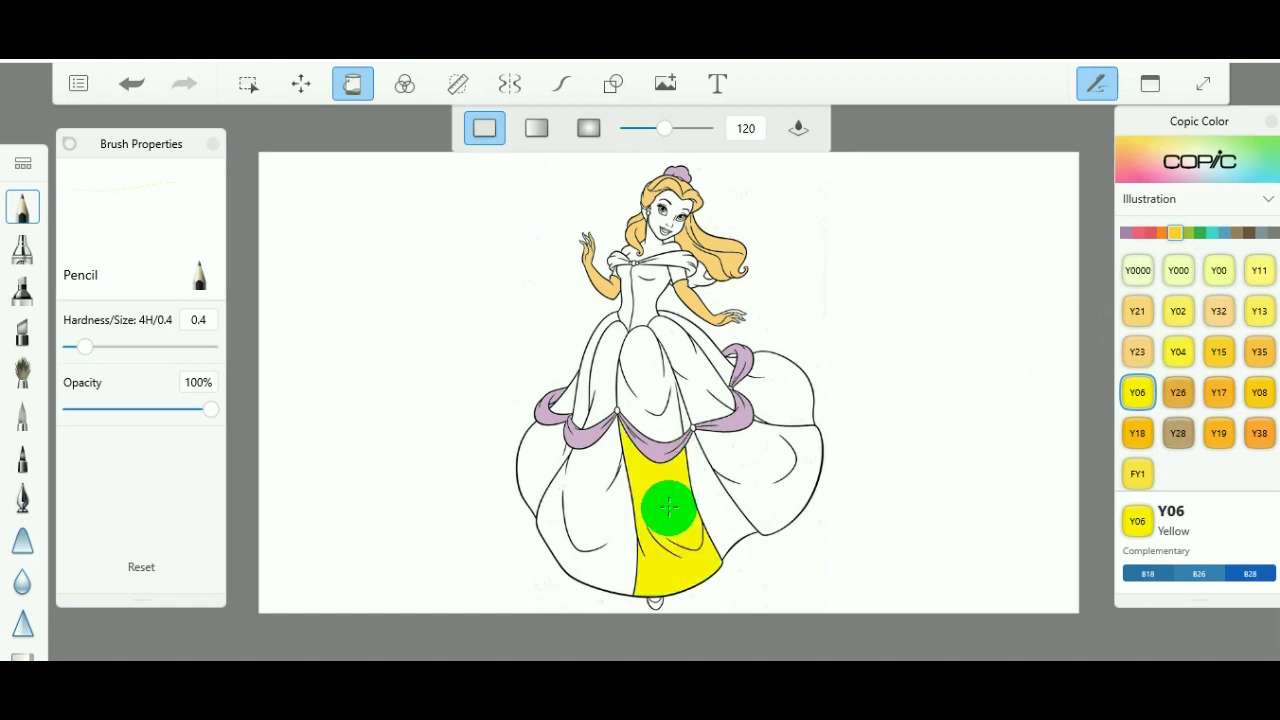
click(544, 465)
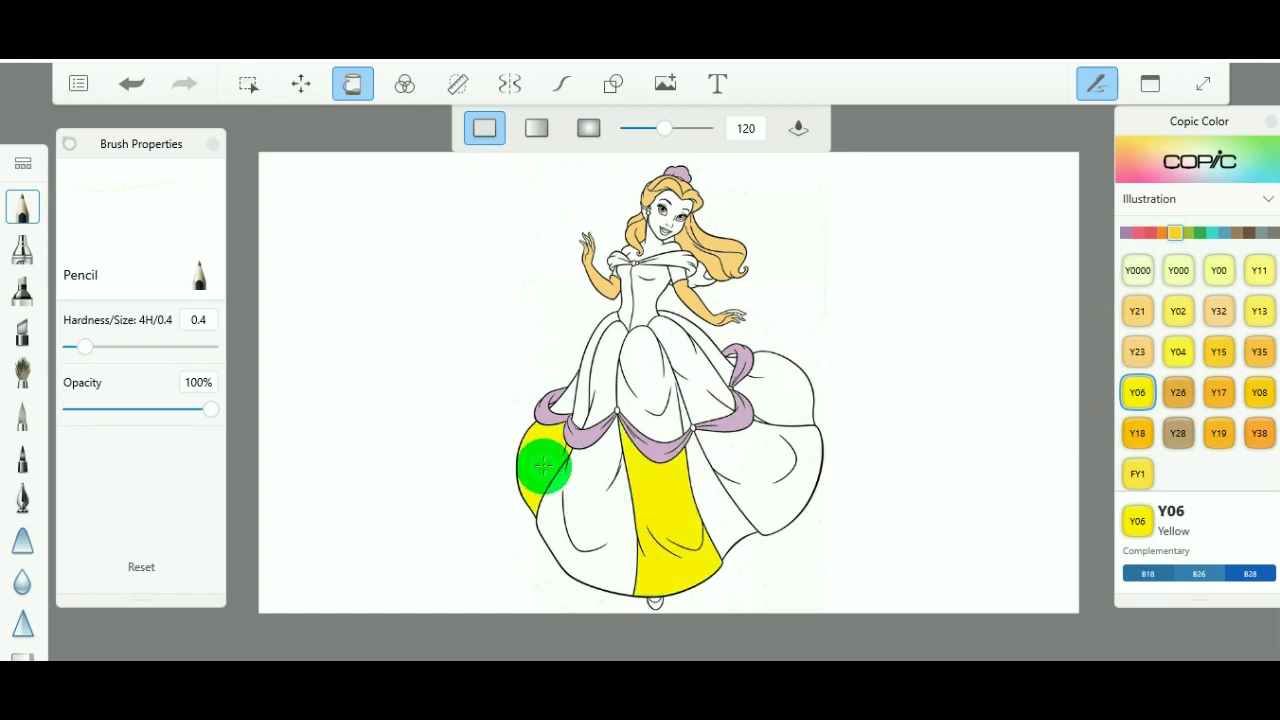
click(783, 395)
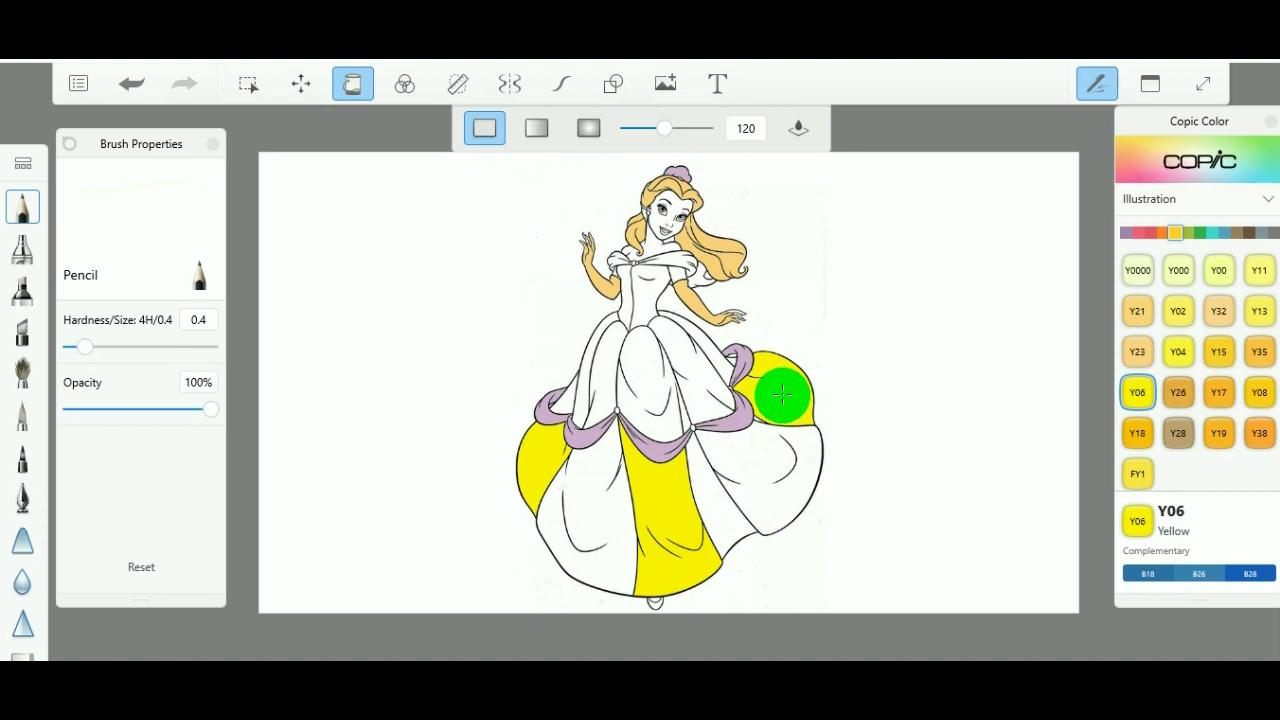
- Fill the two large lower skirt panels on either side of the centre with Copic R43 Bougainvillaea
click(1150, 232)
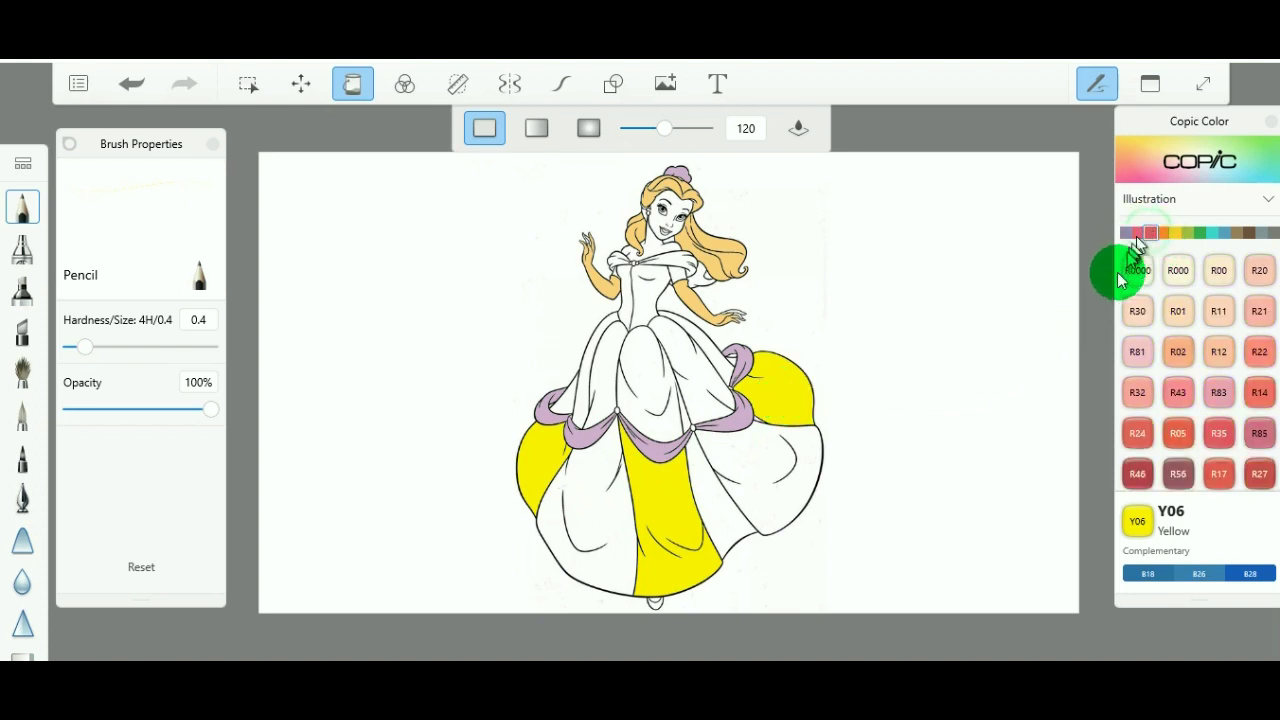
click(1180, 396)
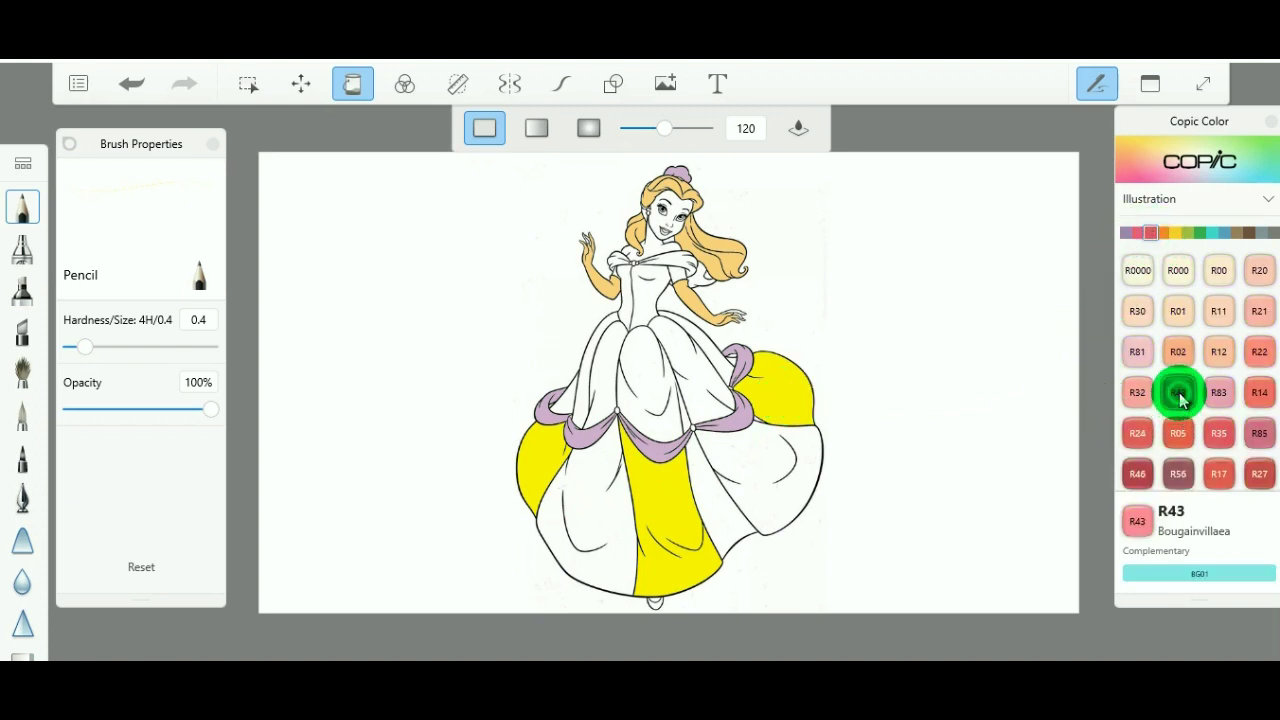
click(757, 460)
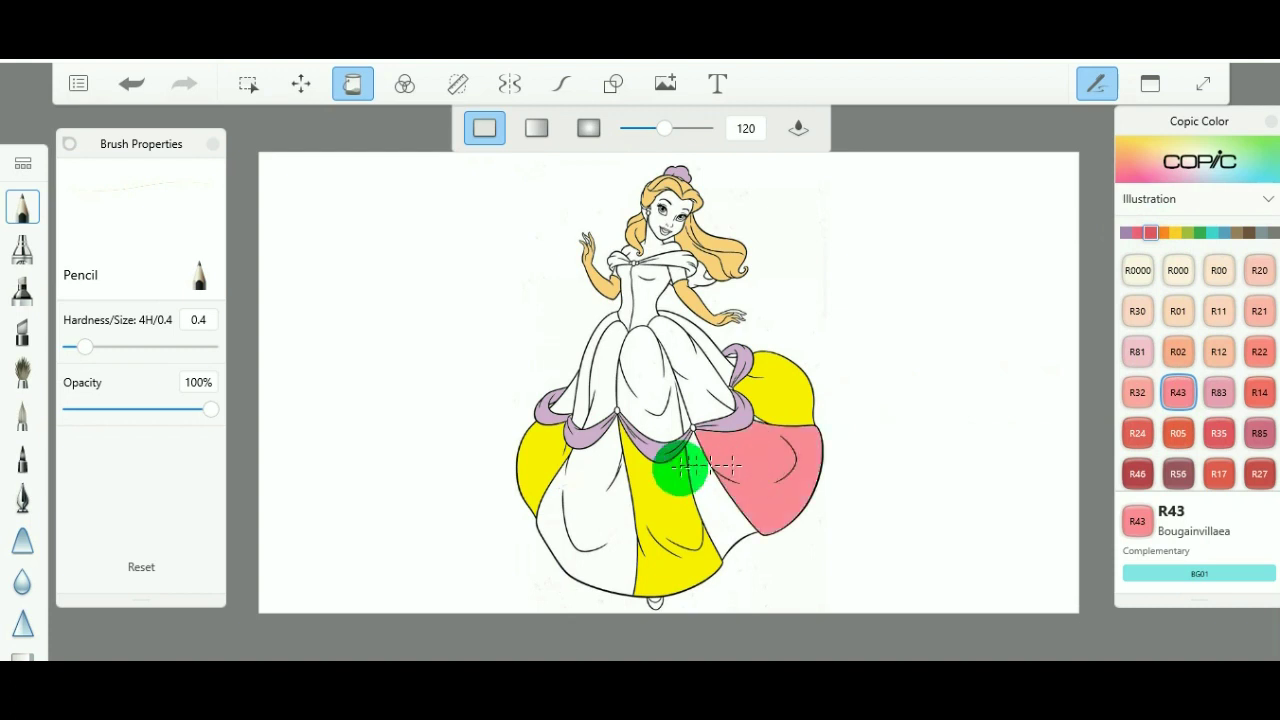
click(607, 489)
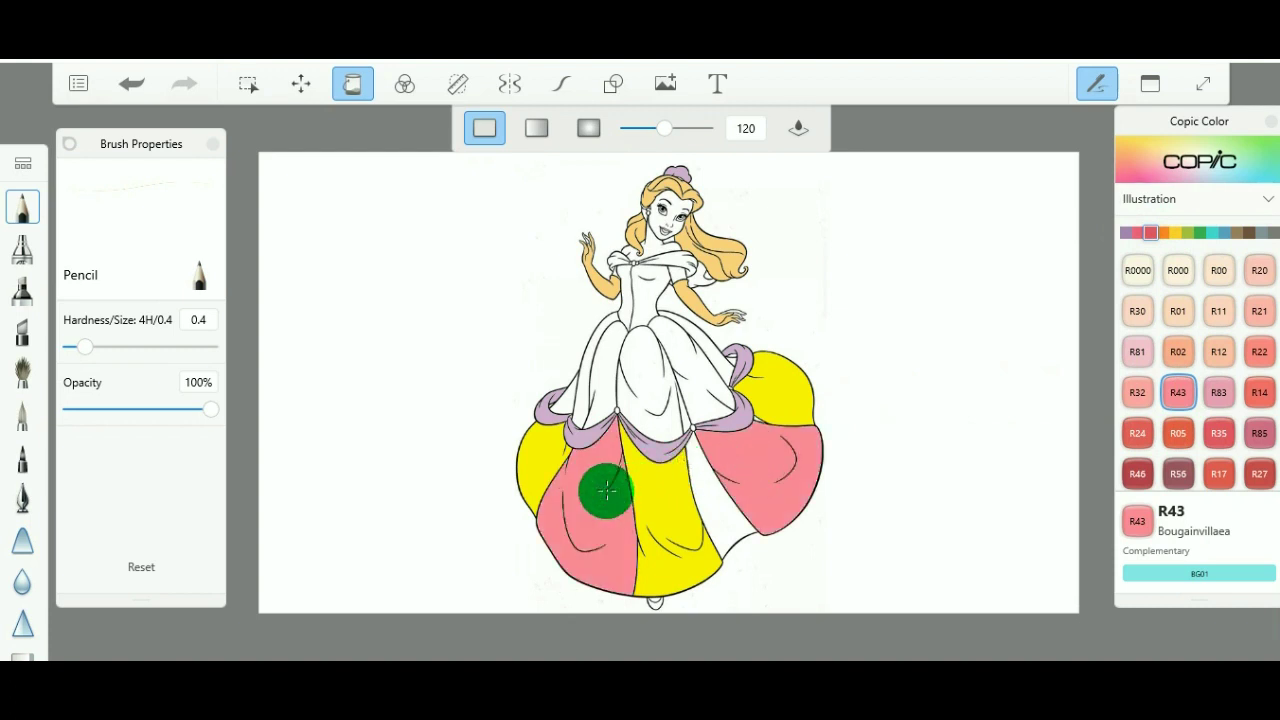
- Fill the narrow lower skirt panel between the yellow and pink panels with Copic YR68 Orange
click(1161, 232)
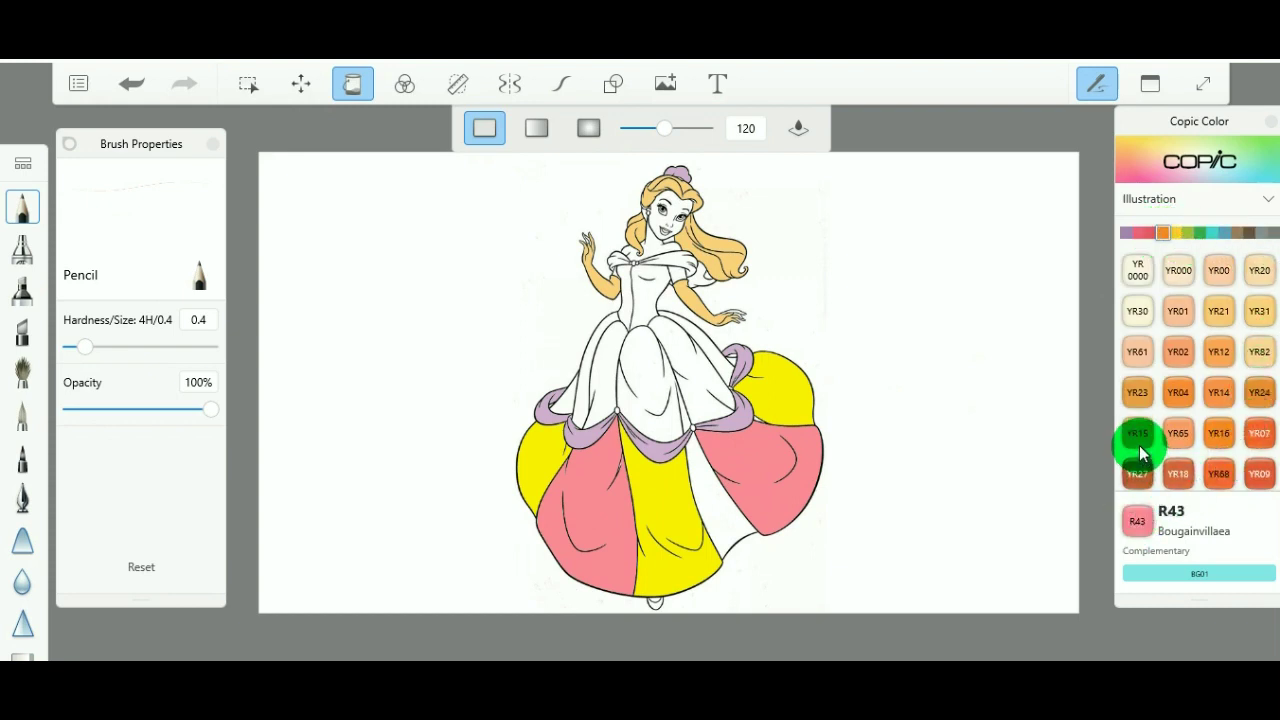
click(1218, 473)
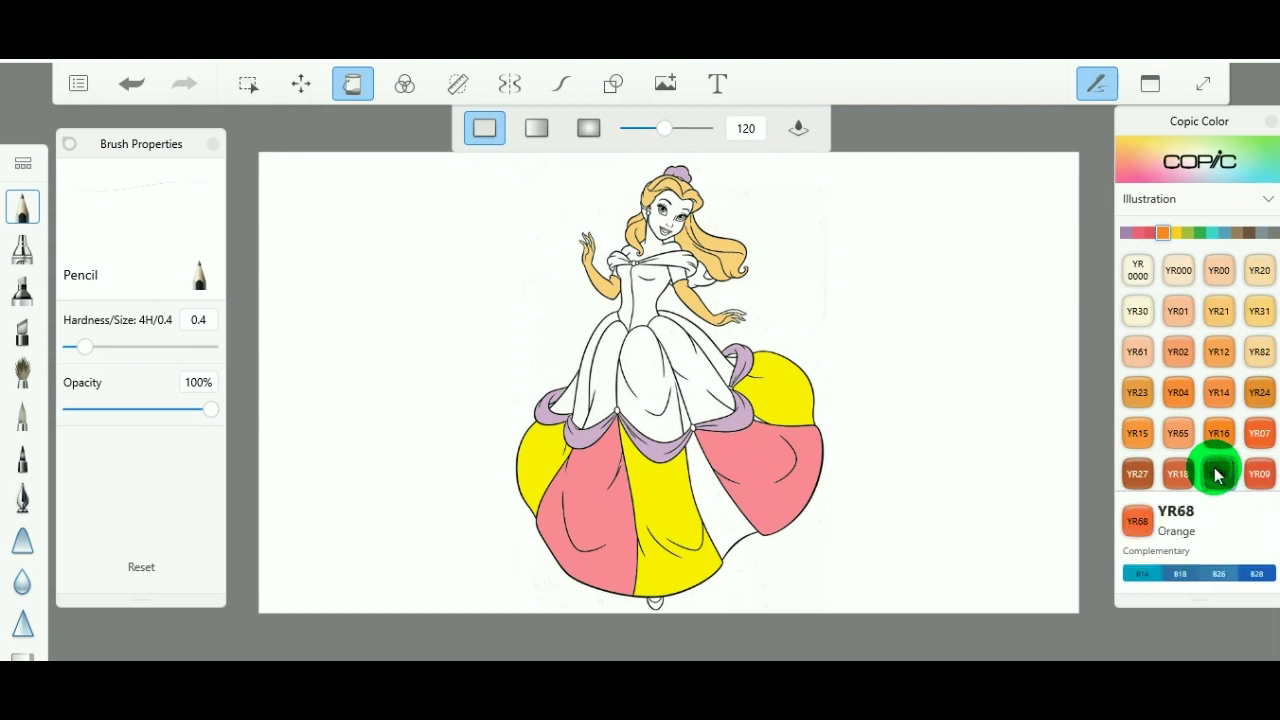
click(718, 515)
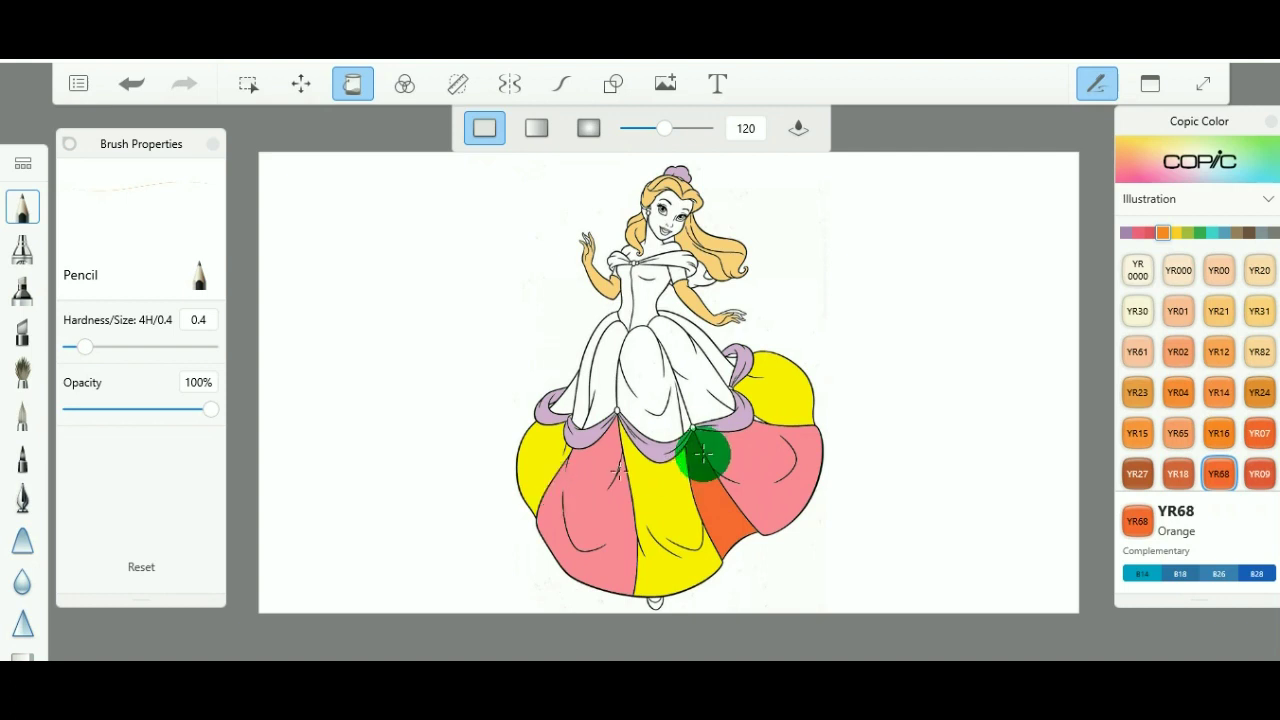
- Fill the two upper skirt panels flanking the central front panel with Copic Y06 Yellow
click(1176, 233)
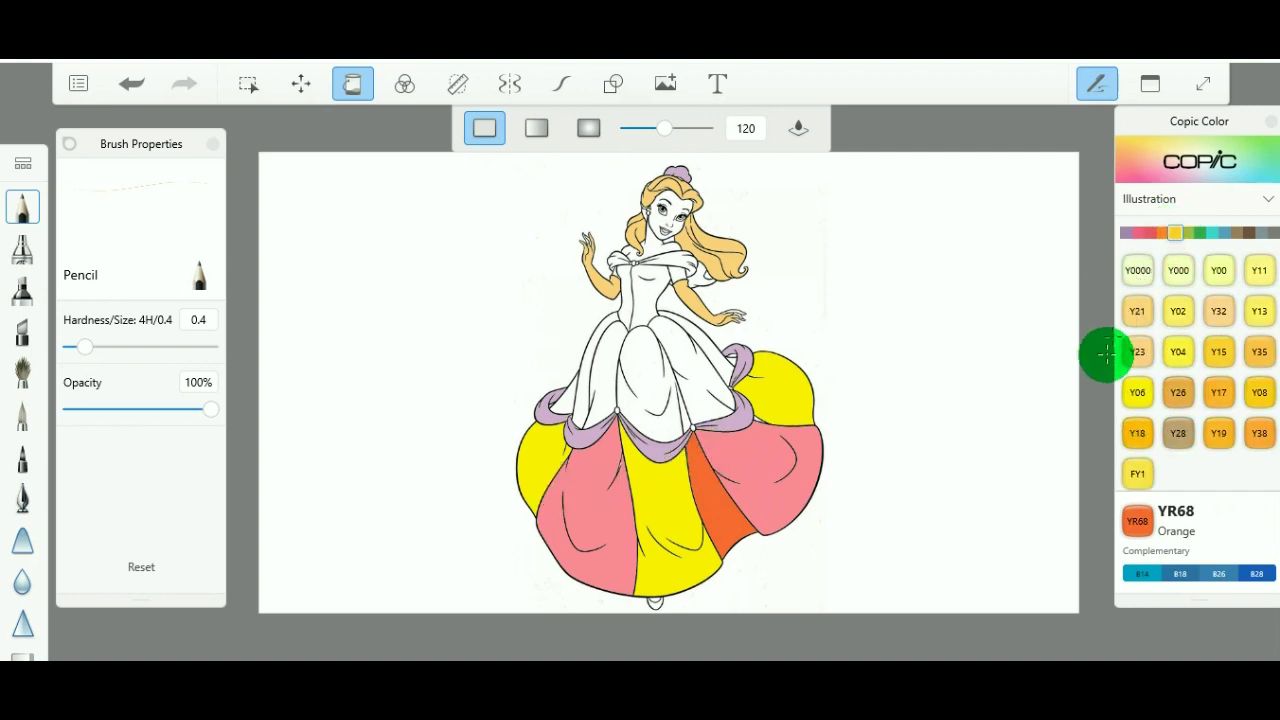
click(1135, 395)
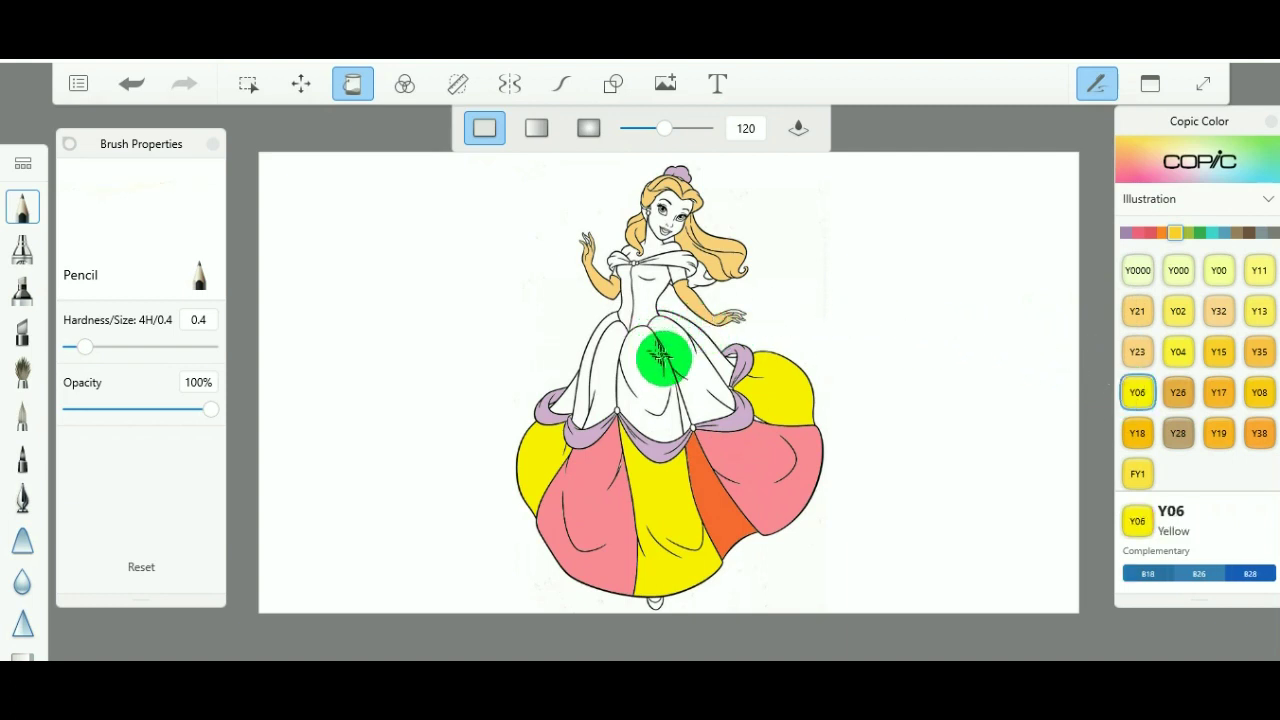
click(694, 377)
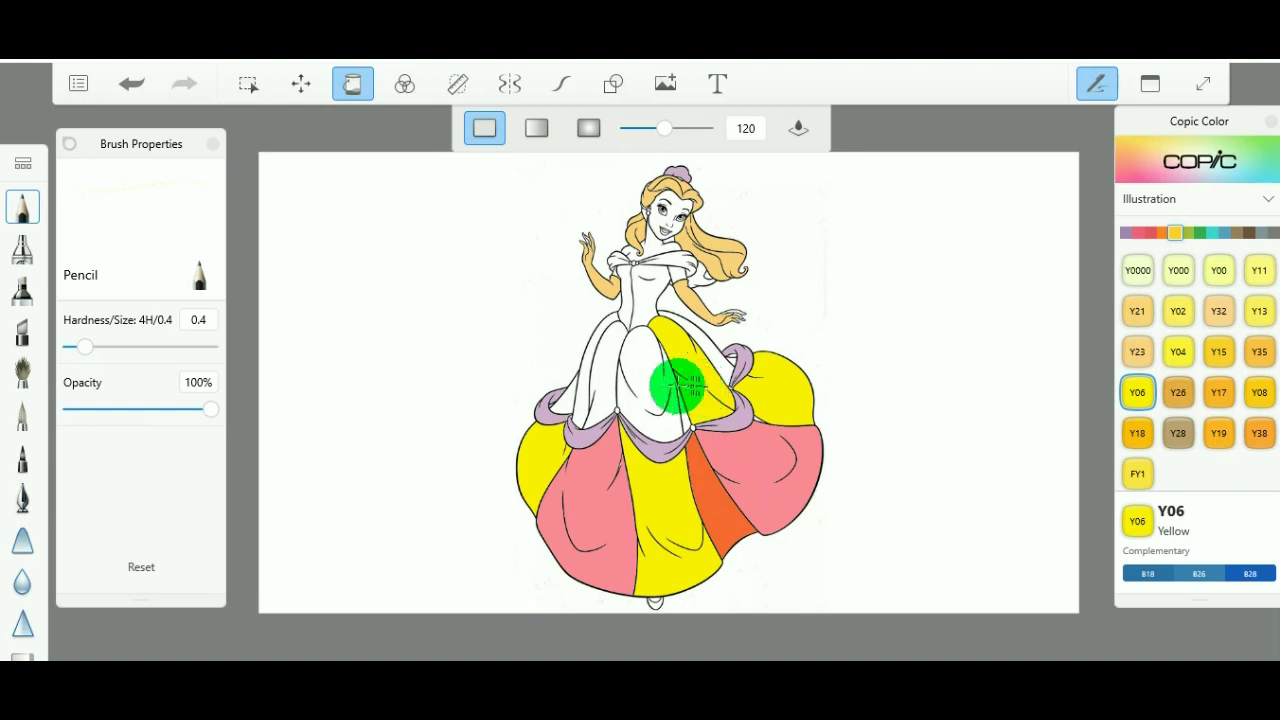
click(599, 381)
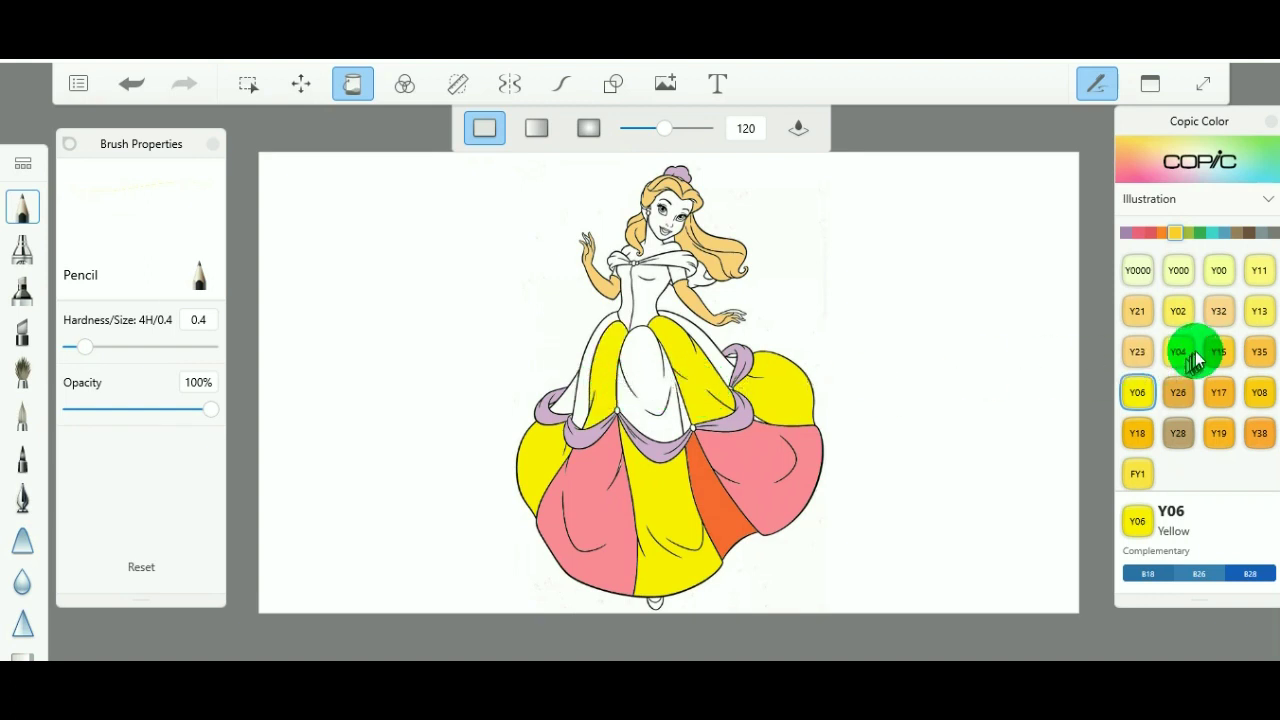
- Fill the outer side panels of the upper skirt with Copic YR07 Cadmium orange
click(1161, 232)
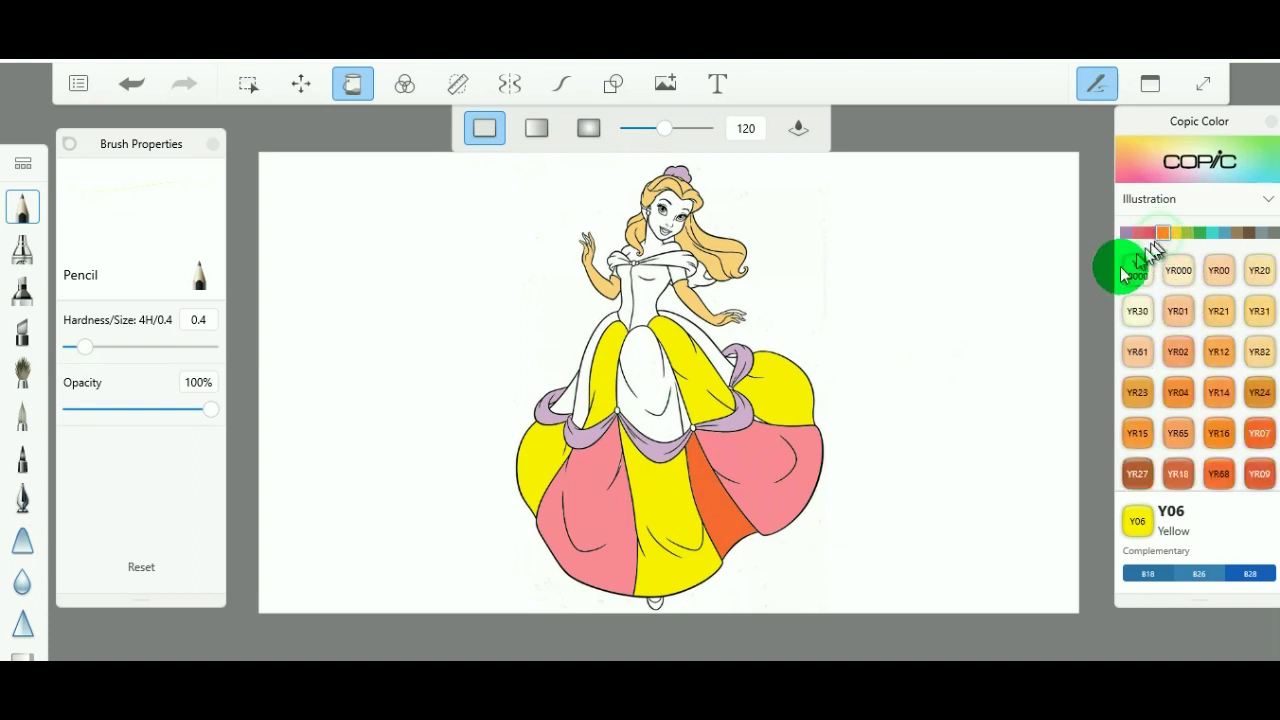
click(1260, 433)
drag(590, 385, 568, 404)
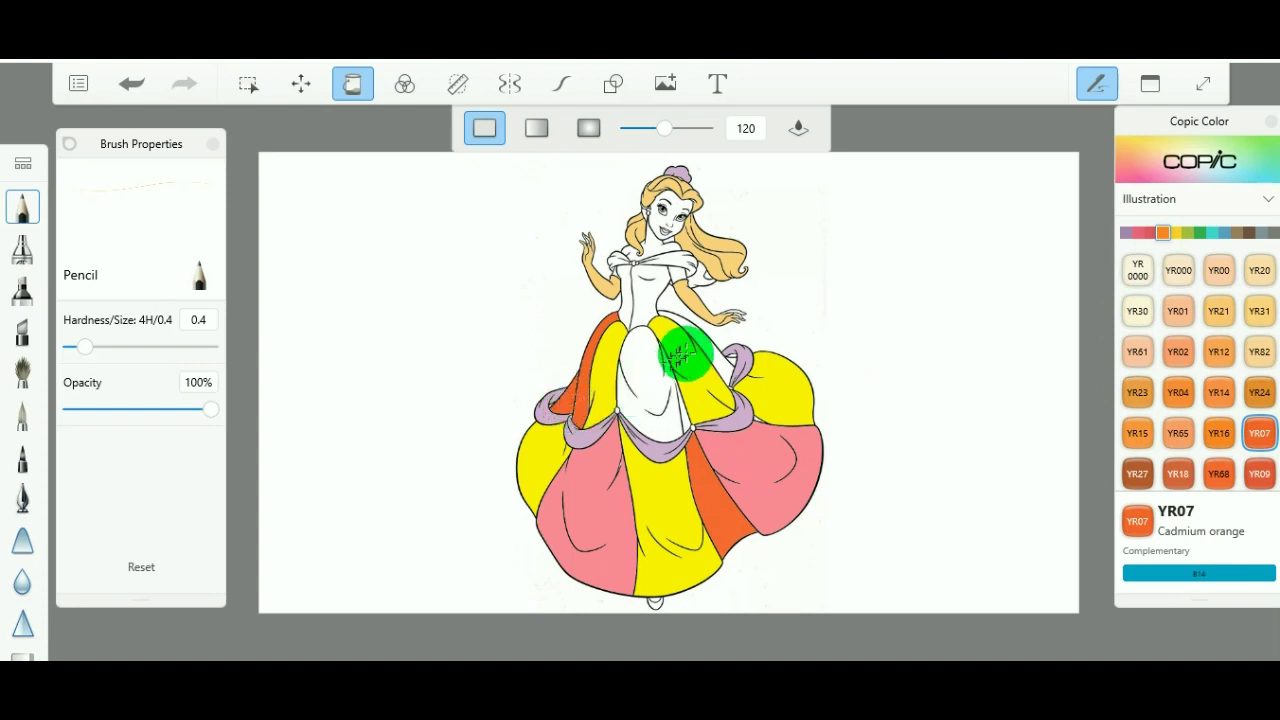
click(722, 356)
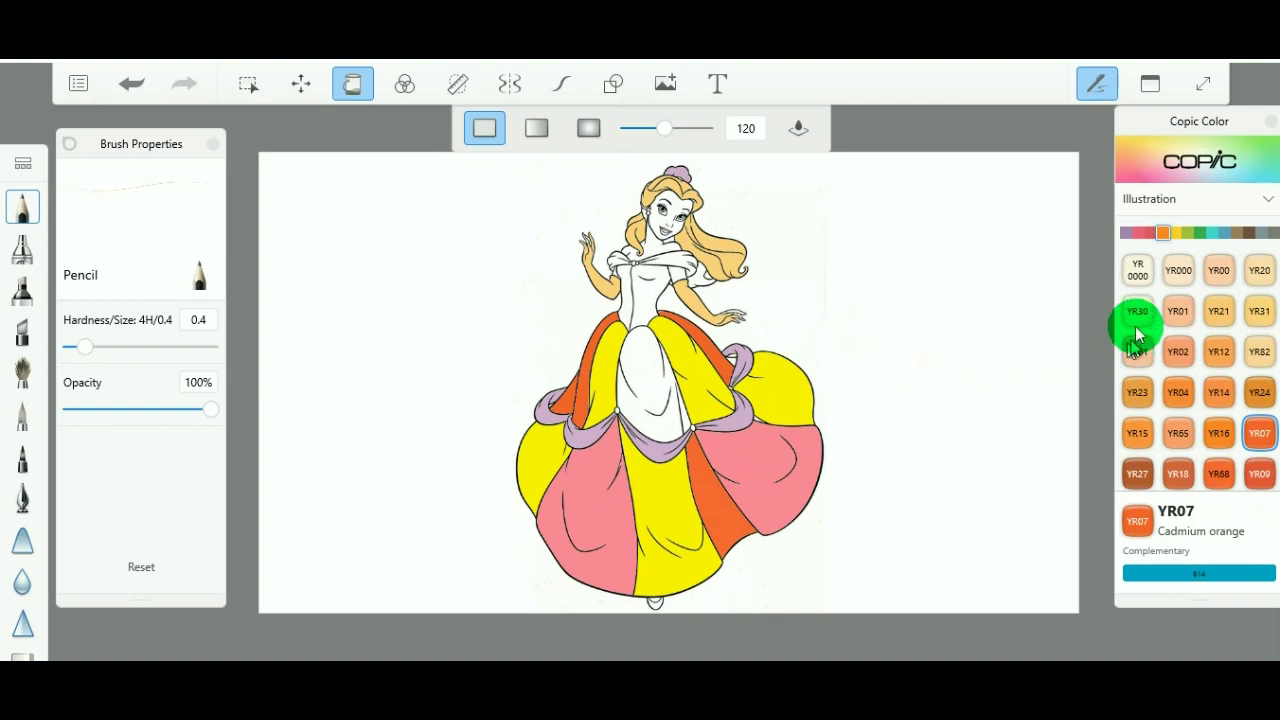
- Fill the central front panel of the upper skirt with Copic R14 Light Rose
click(1175, 233)
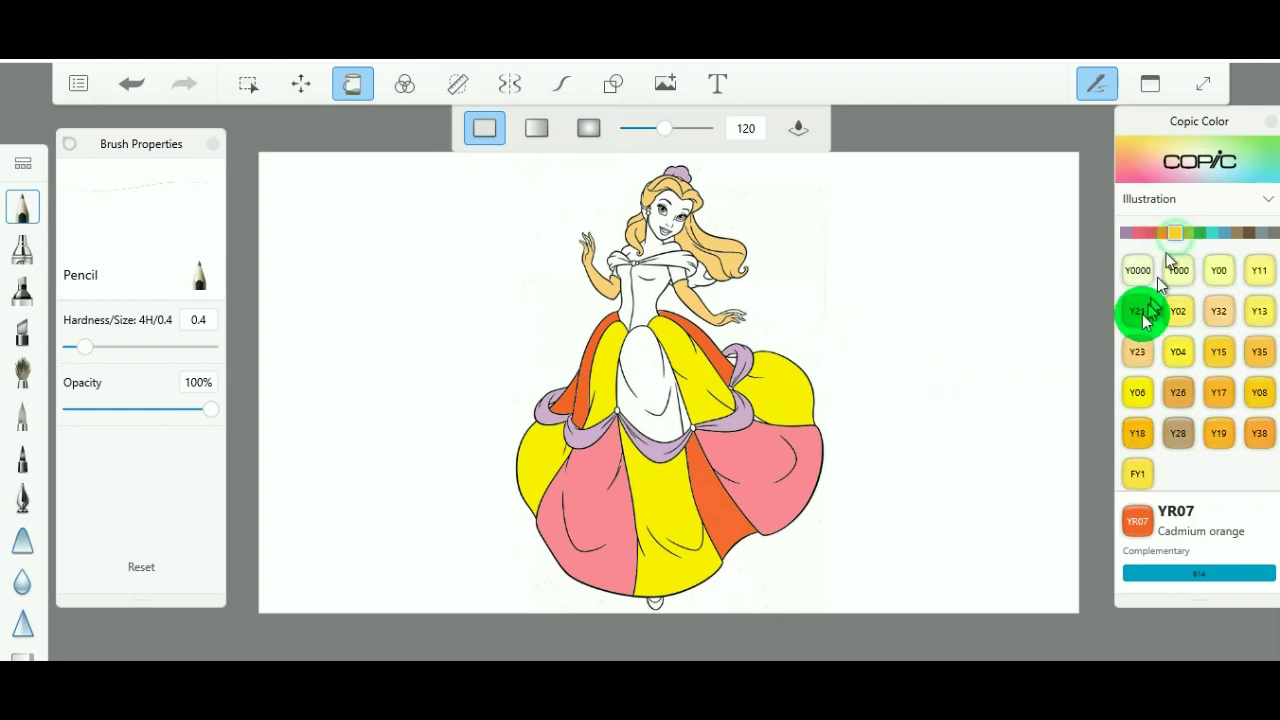
click(1177, 352)
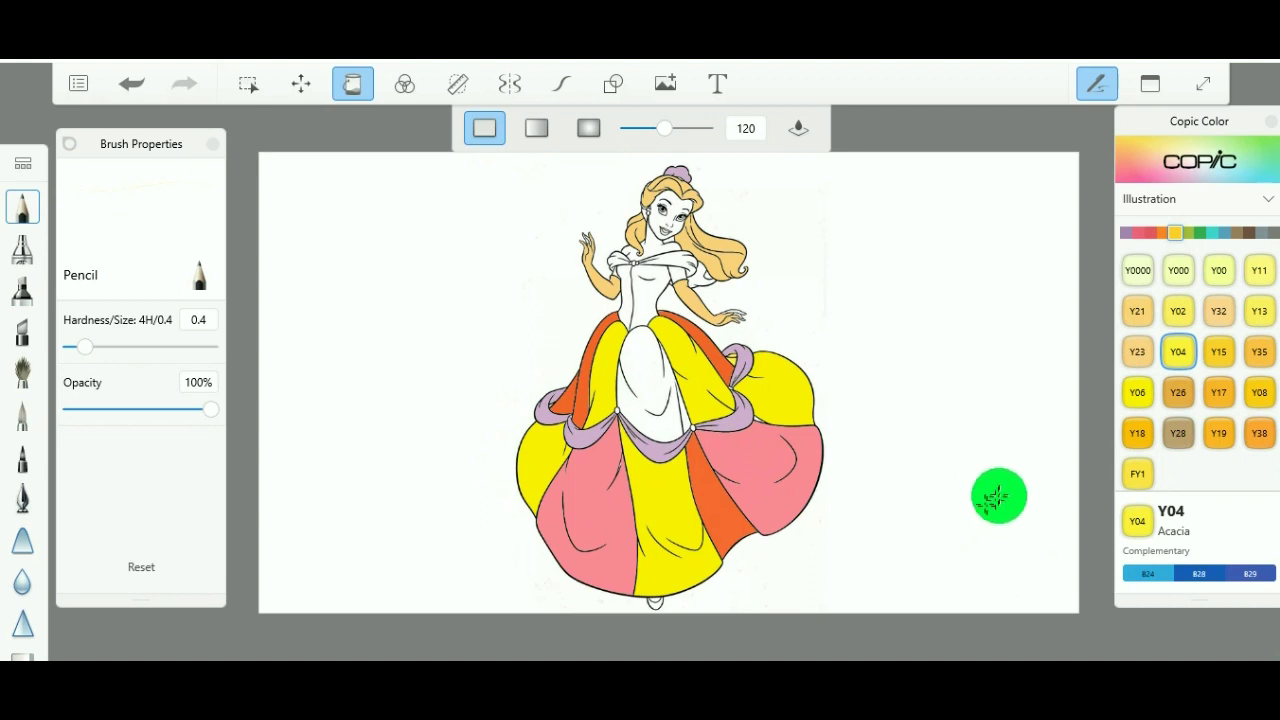
click(1157, 236)
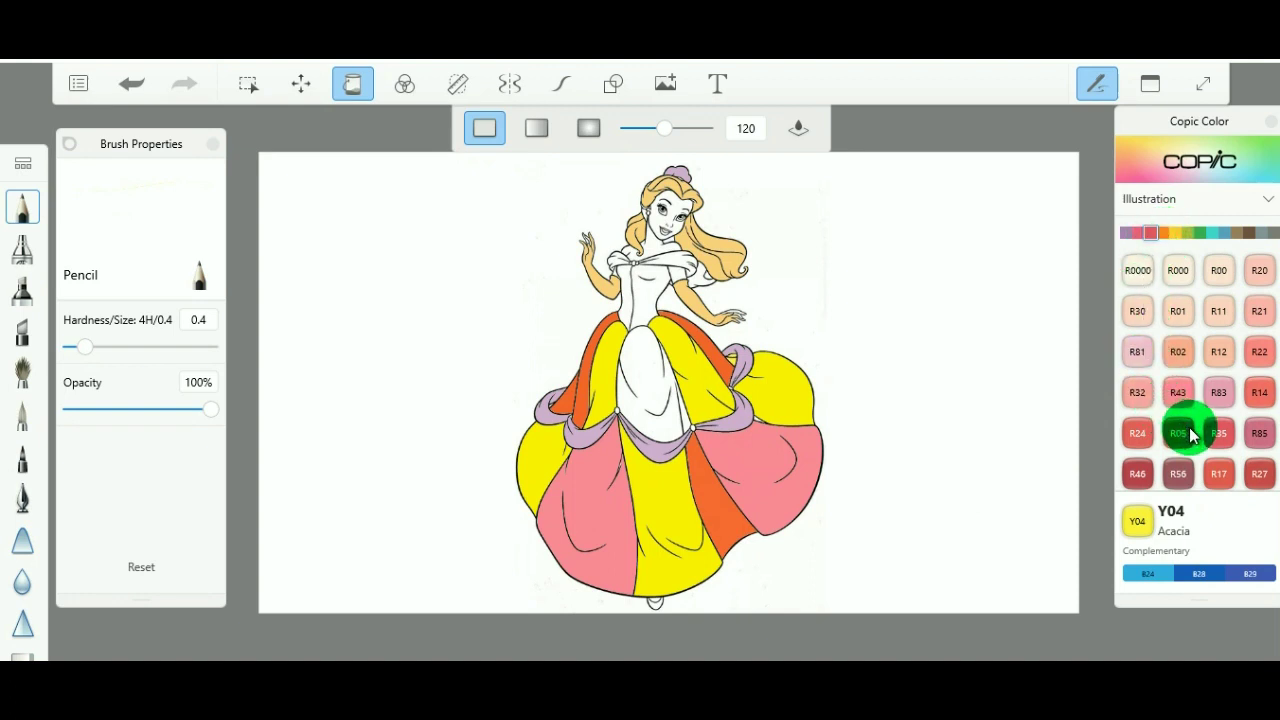
click(1259, 393)
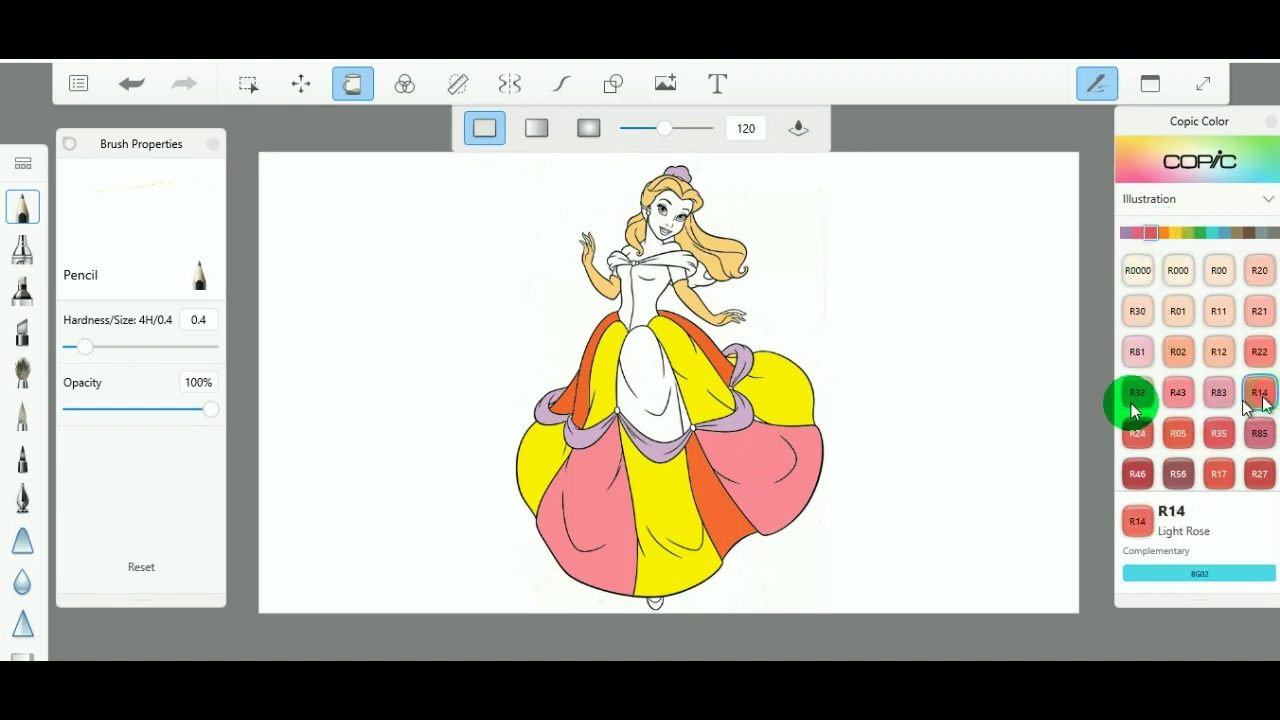
click(648, 390)
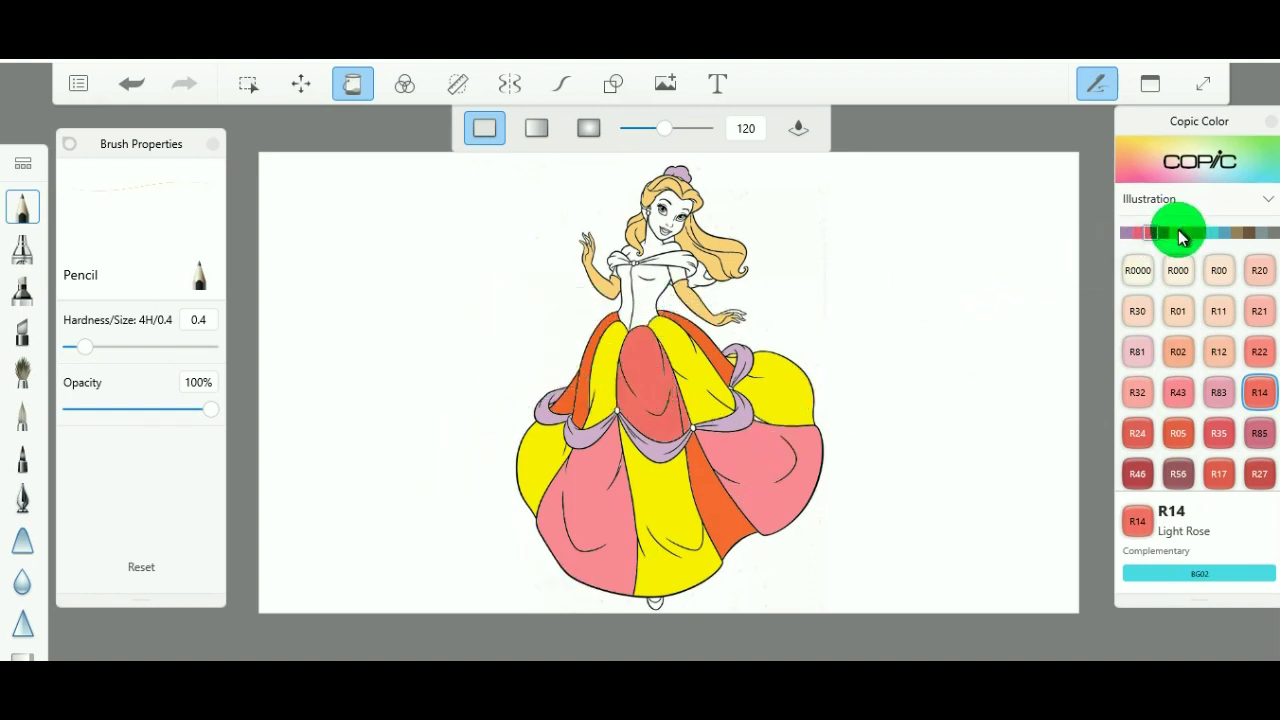
- Fill the bodice of the dress with Copic BG01 Aqua Blue
drag(1176, 231, 1214, 240)
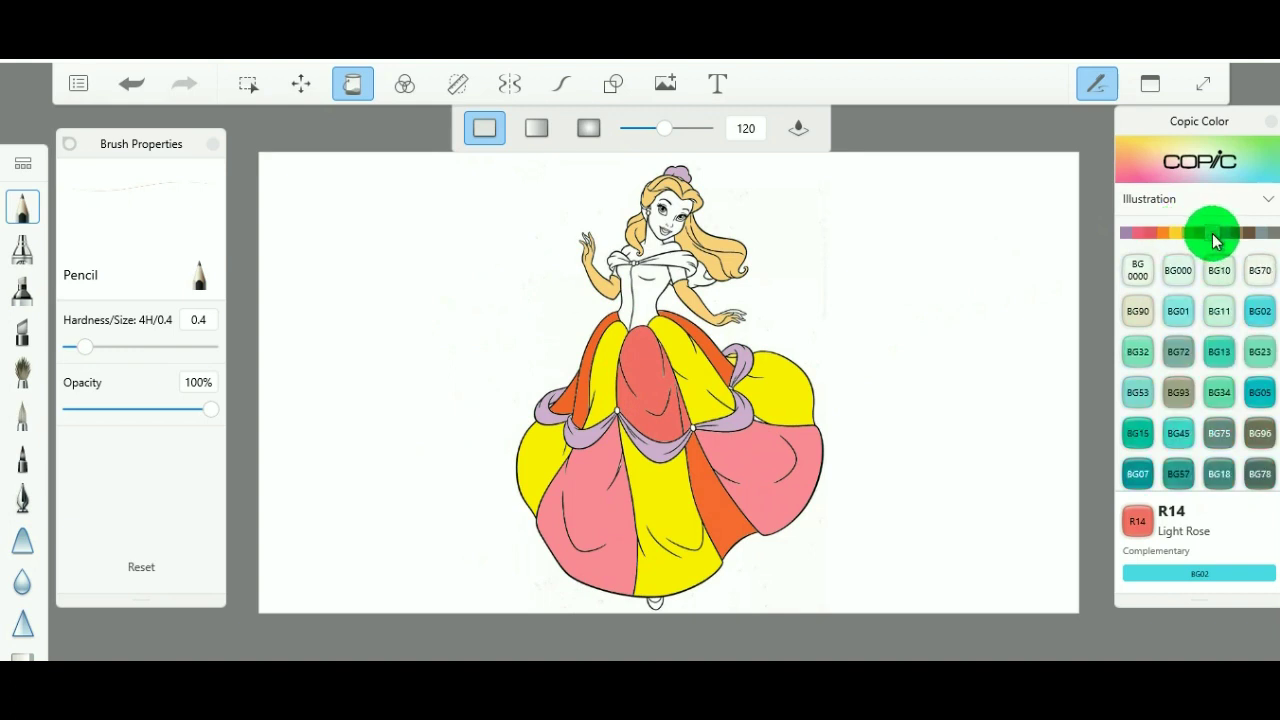
click(1178, 311)
click(630, 290)
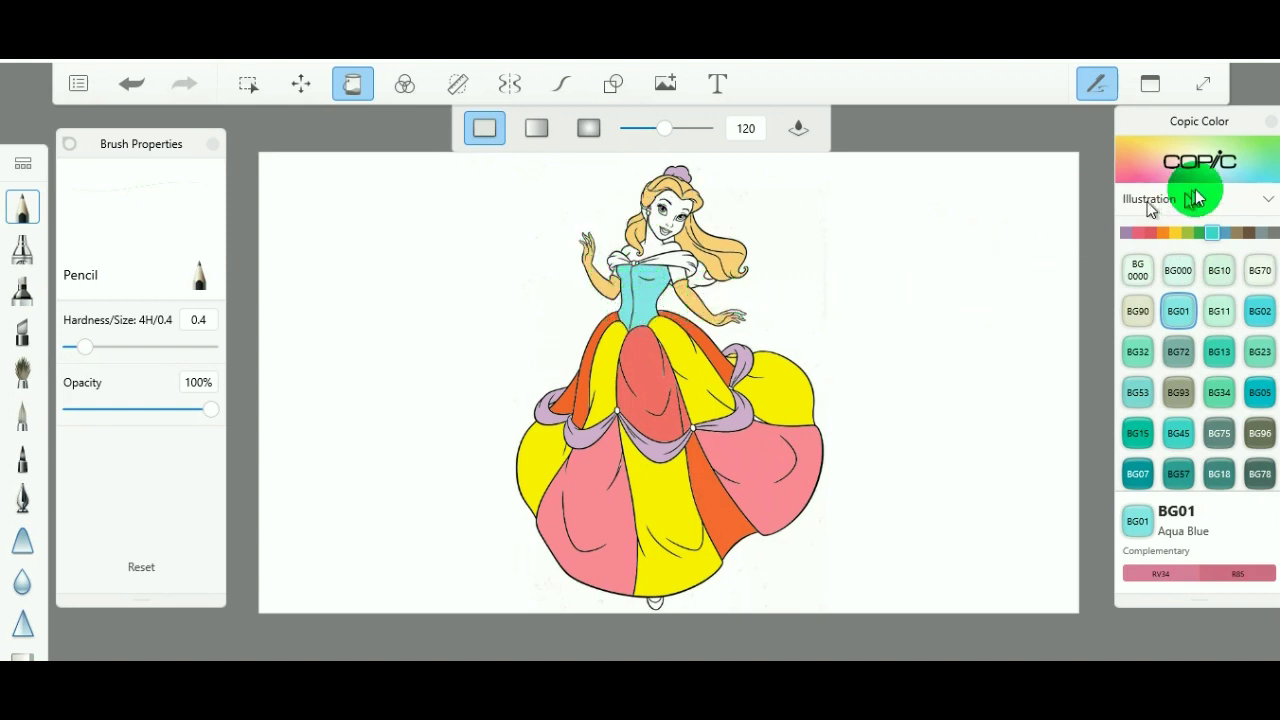
click(1175, 233)
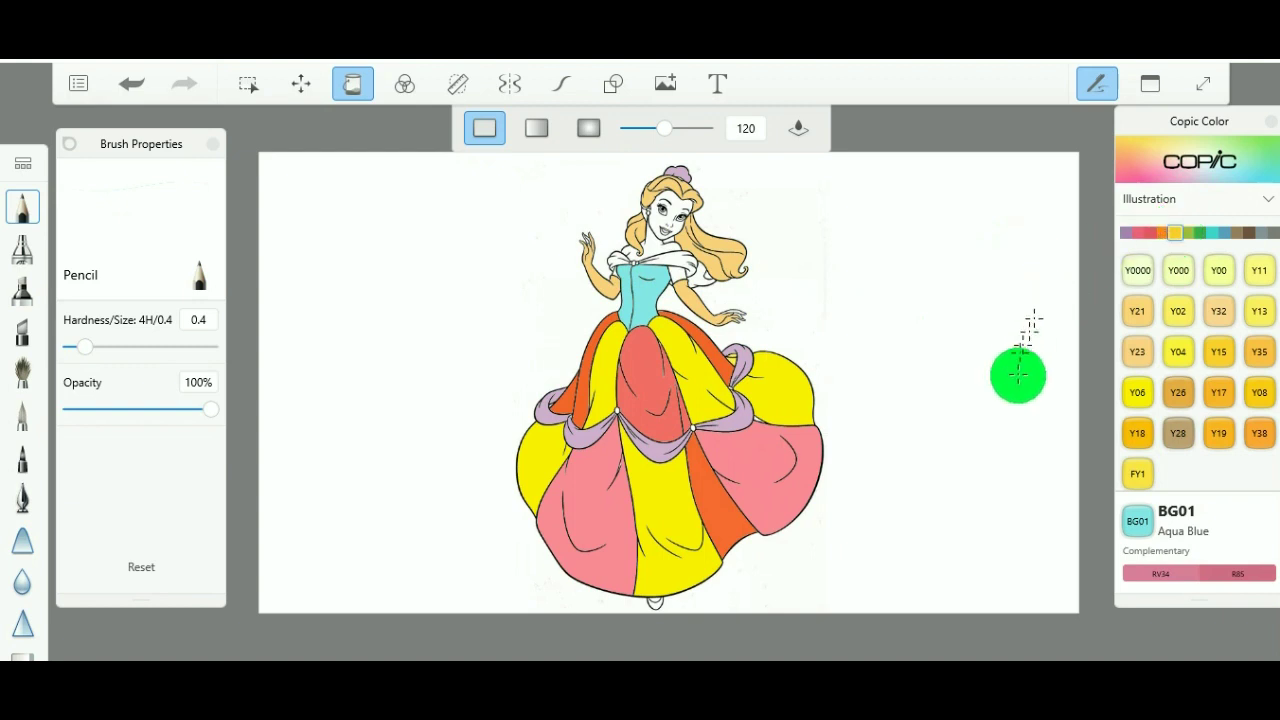
click(1134, 394)
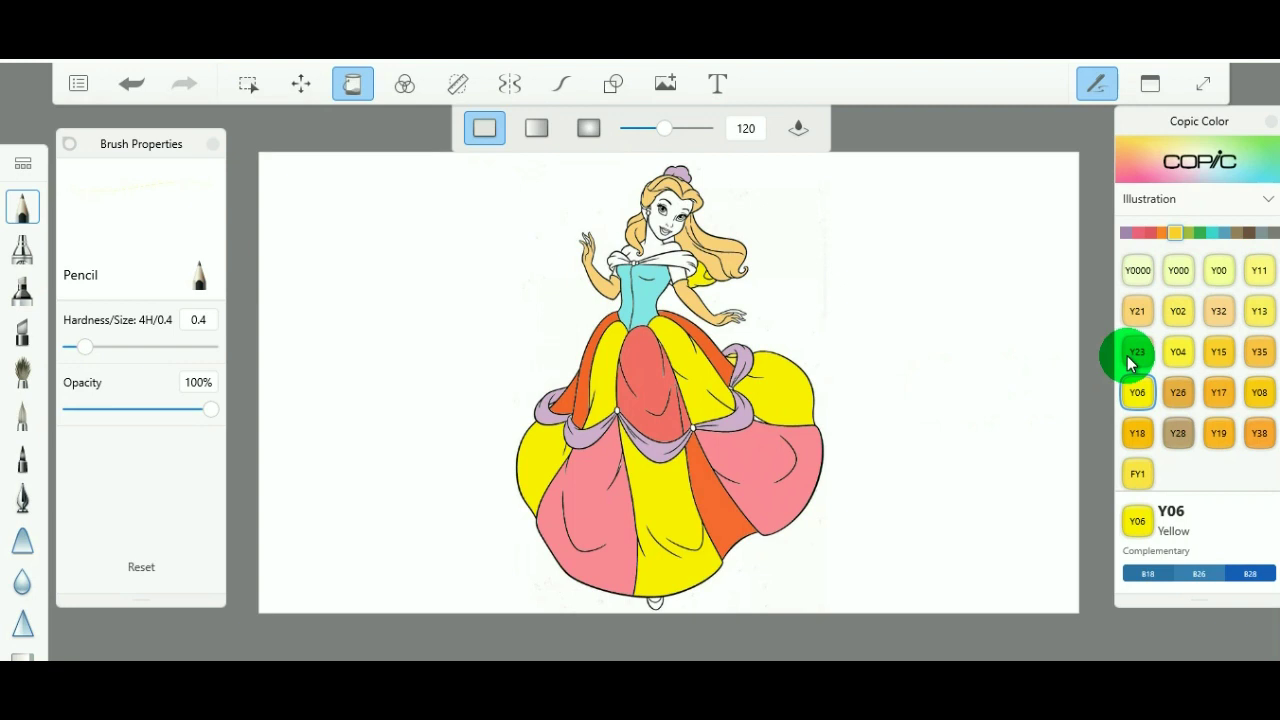
key(ctrl+z)
key(ctrl+z)
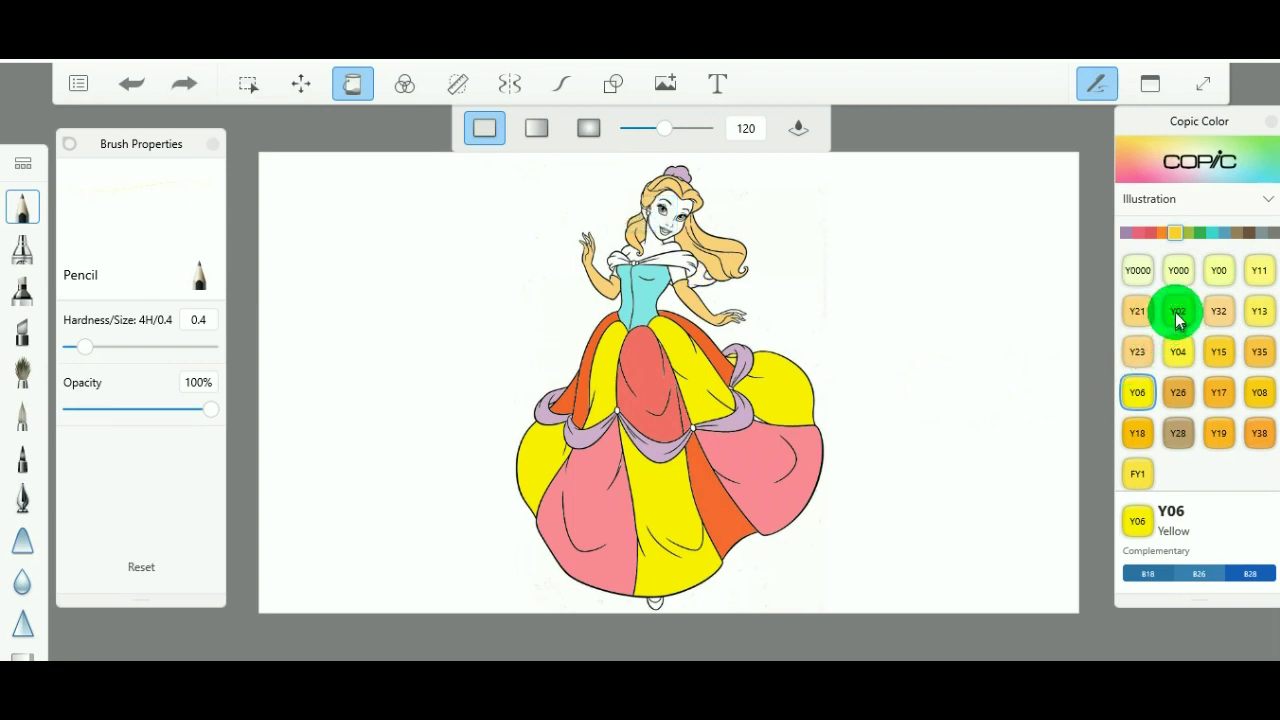
- Fill the uncoloured lock of hair behind the shoulder with Copic Y35 Maize
click(1157, 234)
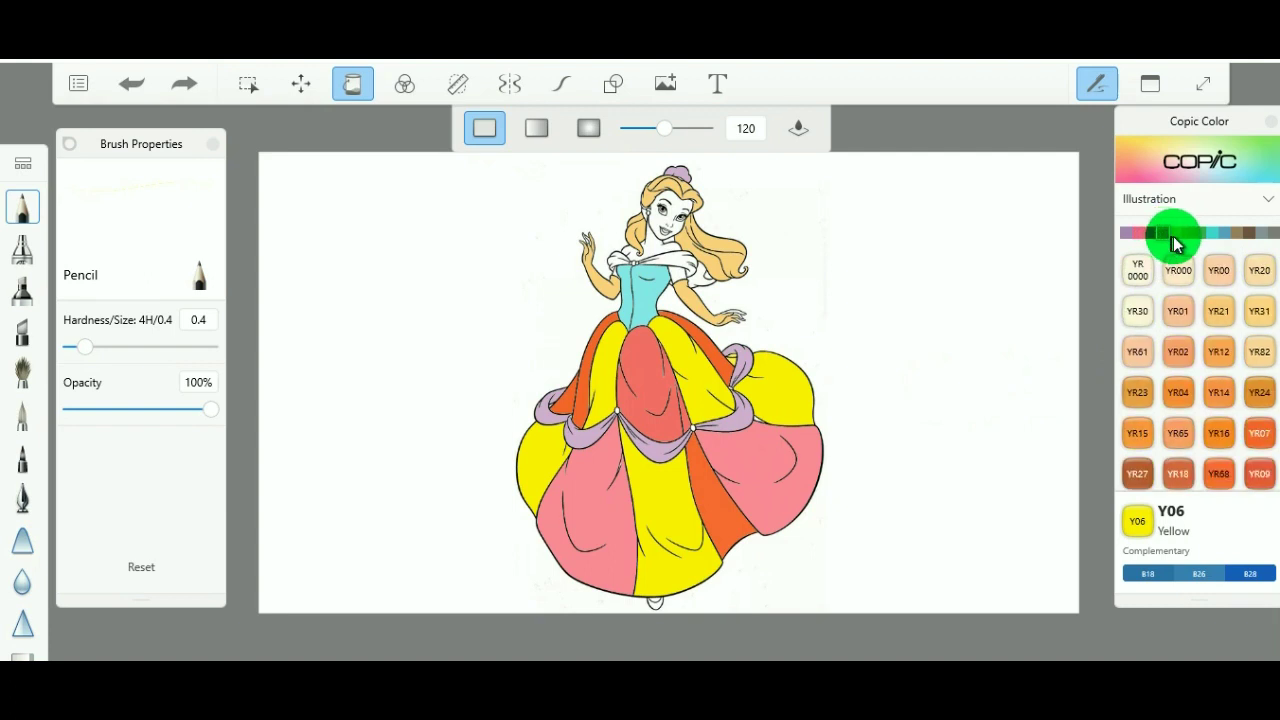
click(1179, 236)
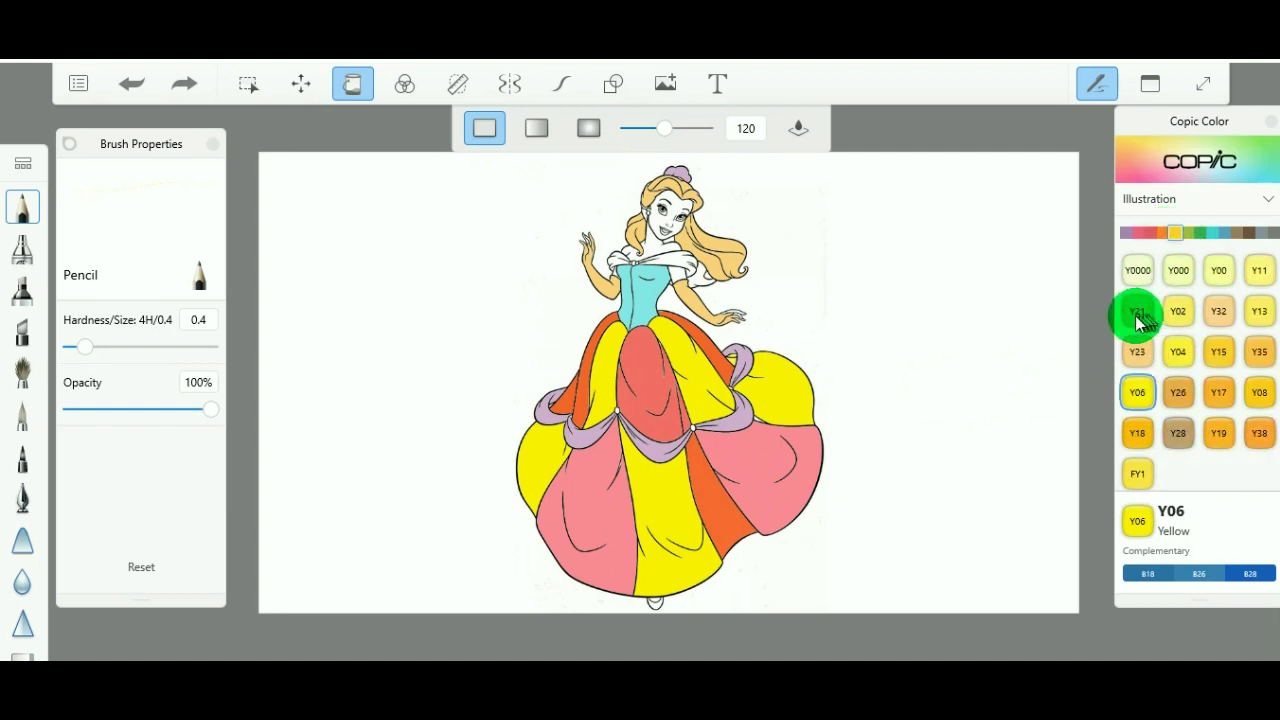
click(1259, 351)
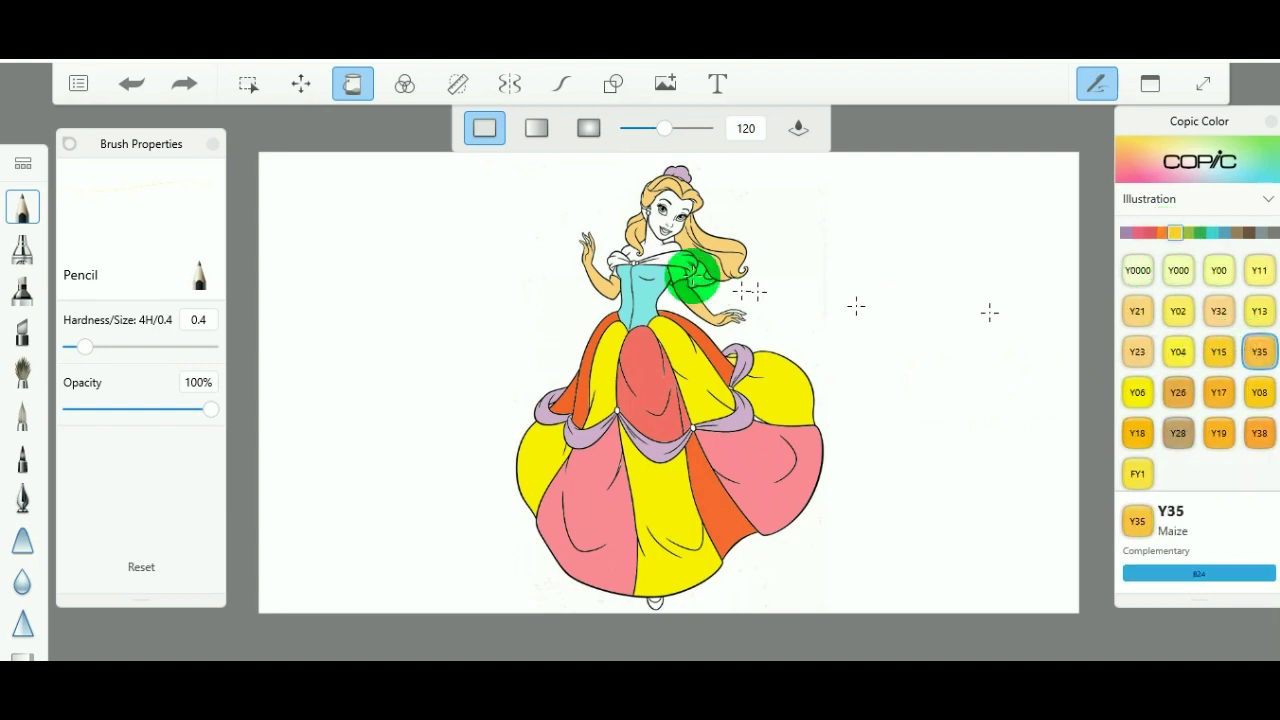
click(701, 273)
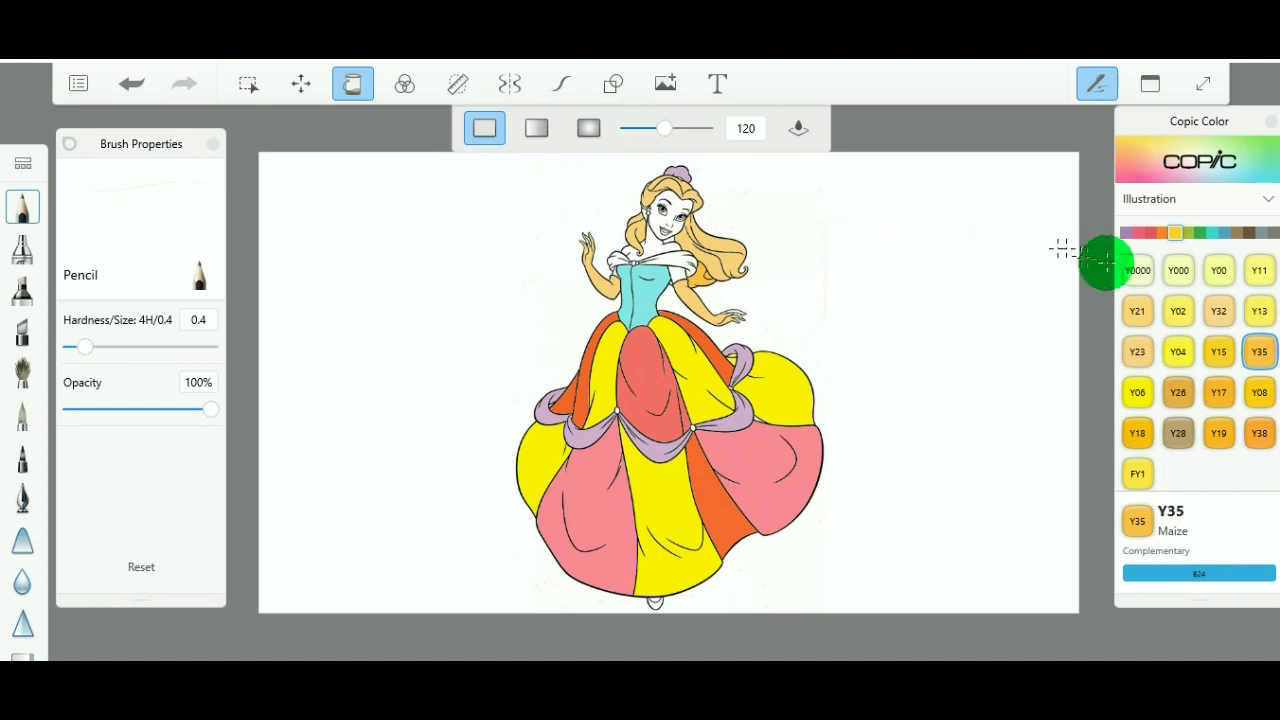
- Fill the off-shoulder collar and sleeve sections of the dress with Copic Y06 Yellow
click(1165, 236)
drag(1168, 238, 1188, 244)
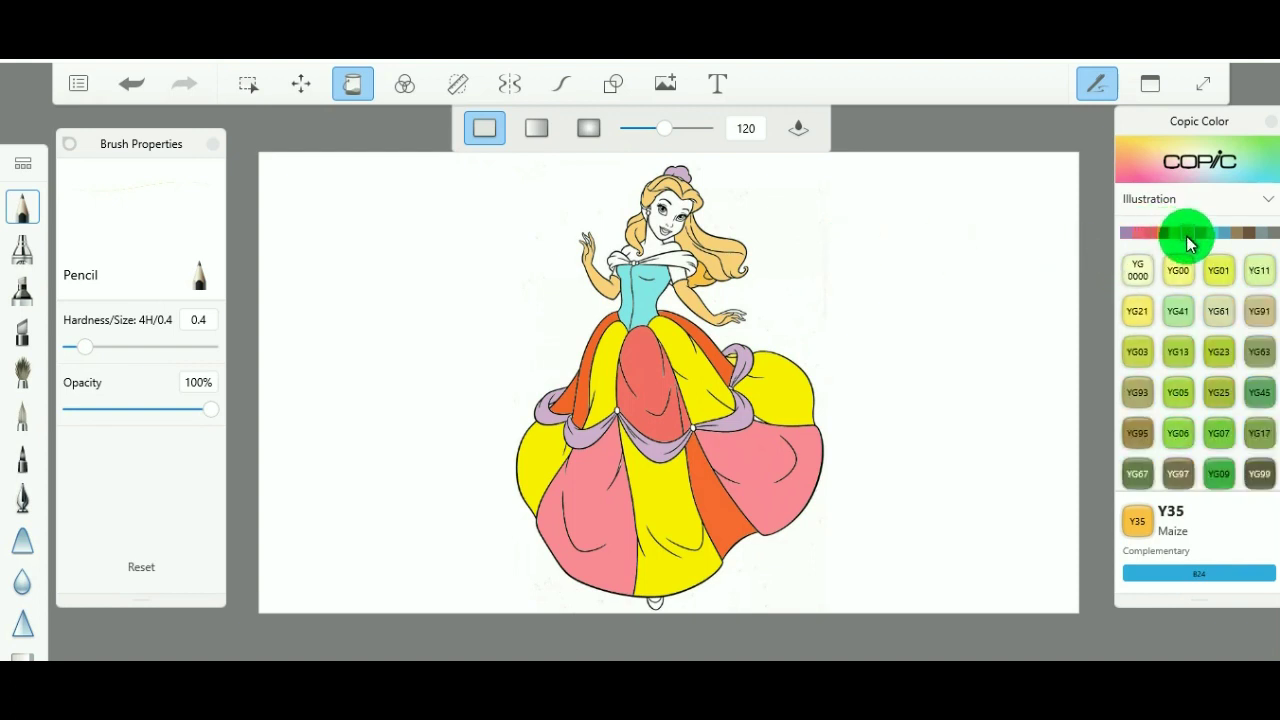
click(1176, 231)
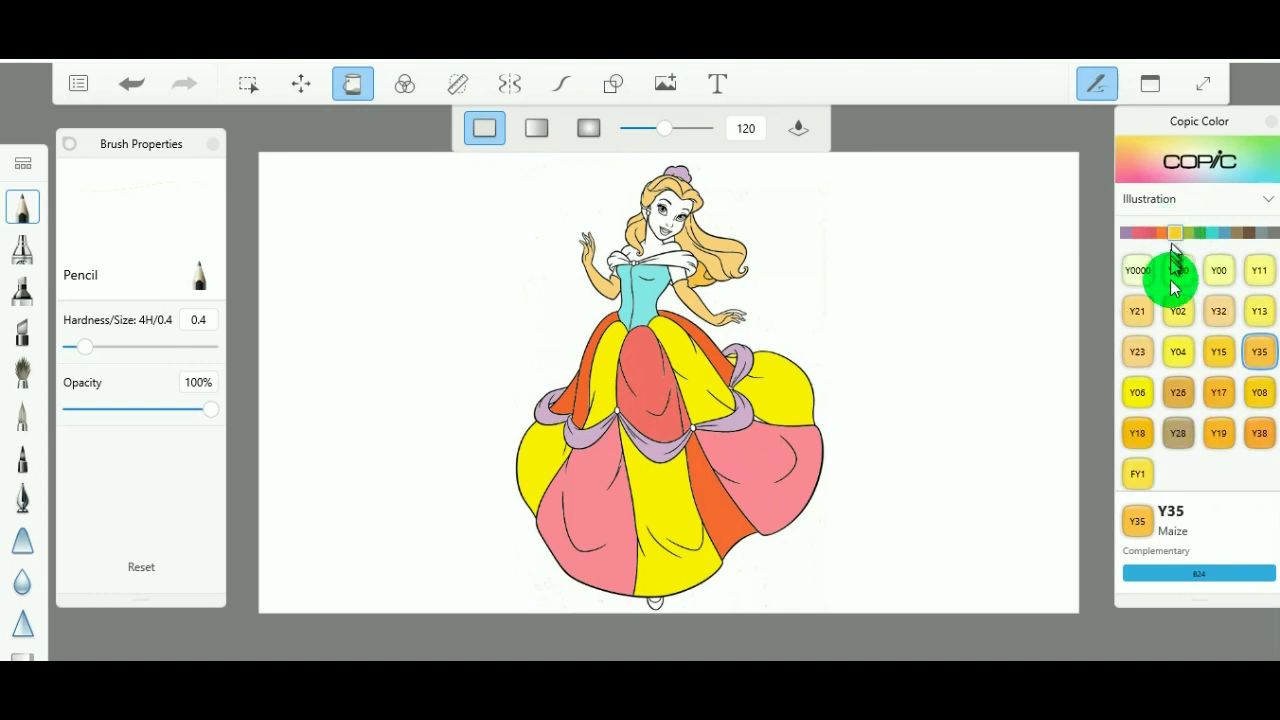
click(1137, 393)
mouse_move(644, 296)
mouse_down()
mouse_move(675, 264)
mouse_move(615, 262)
mouse_up()
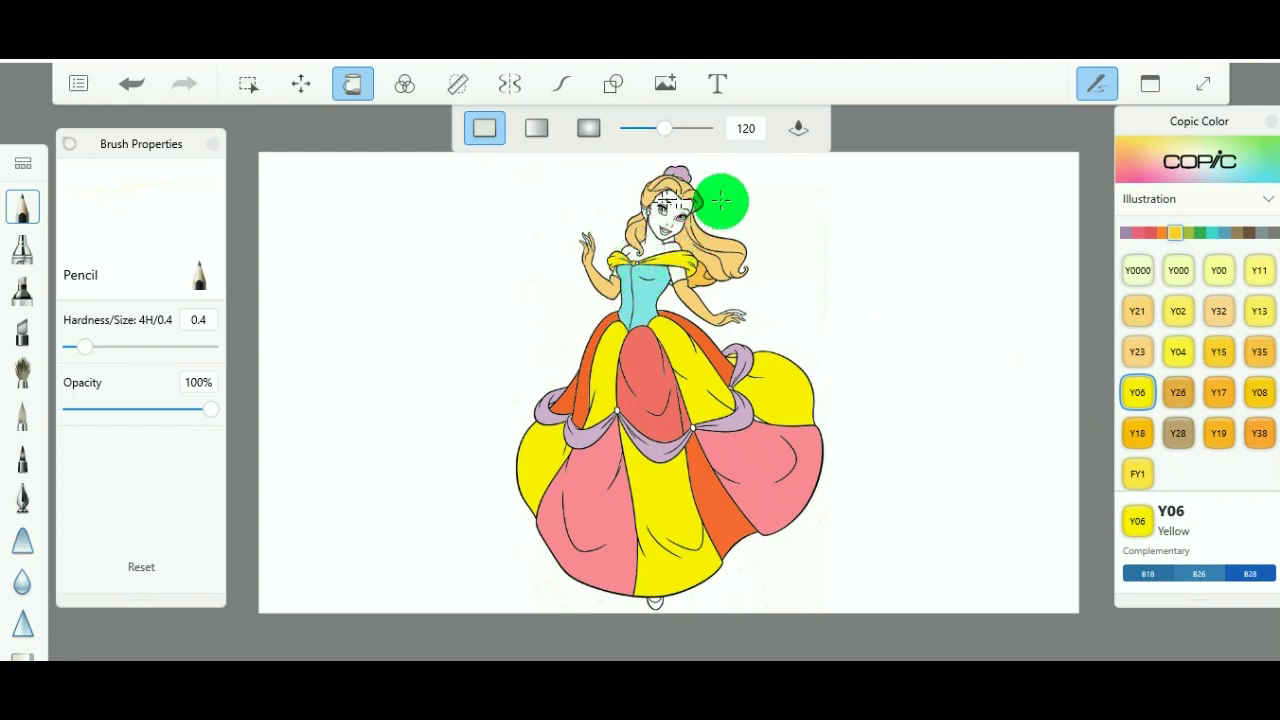
- Fill the princess's face and bare skin with Copic RV00 Water Lily and her shoe with Copic YR09 Chinese Orange
click(1140, 233)
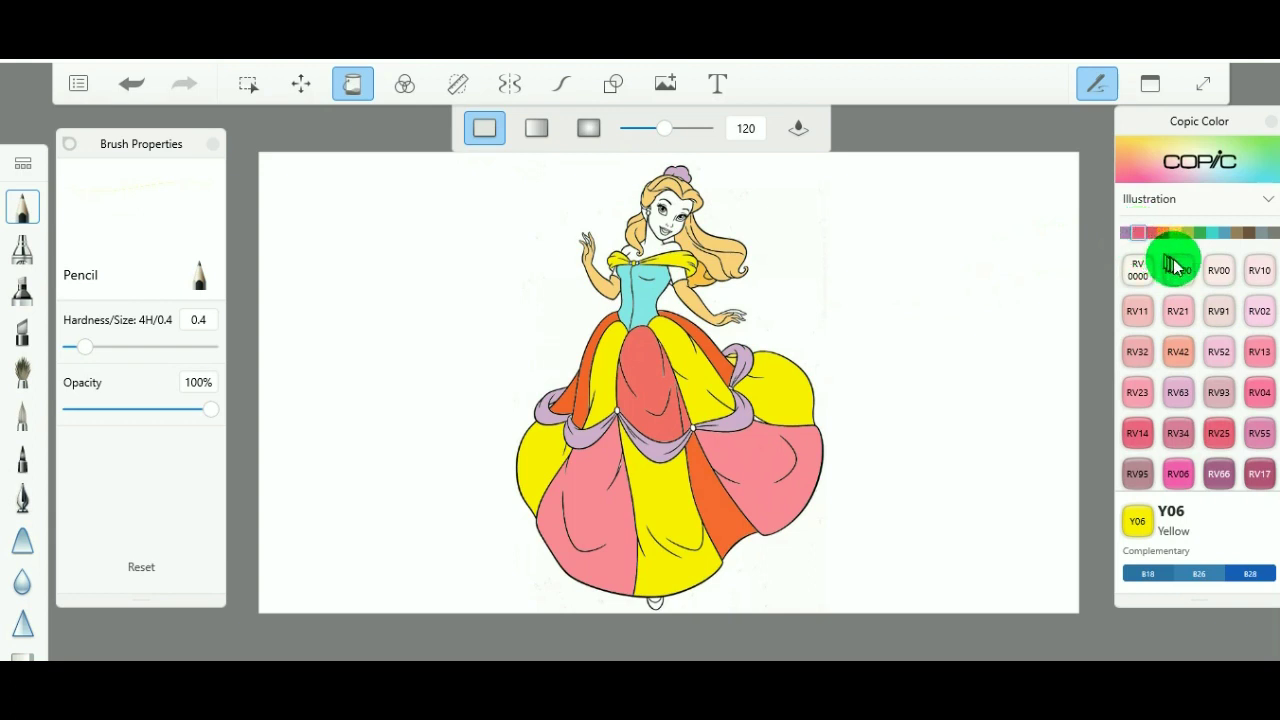
click(1222, 270)
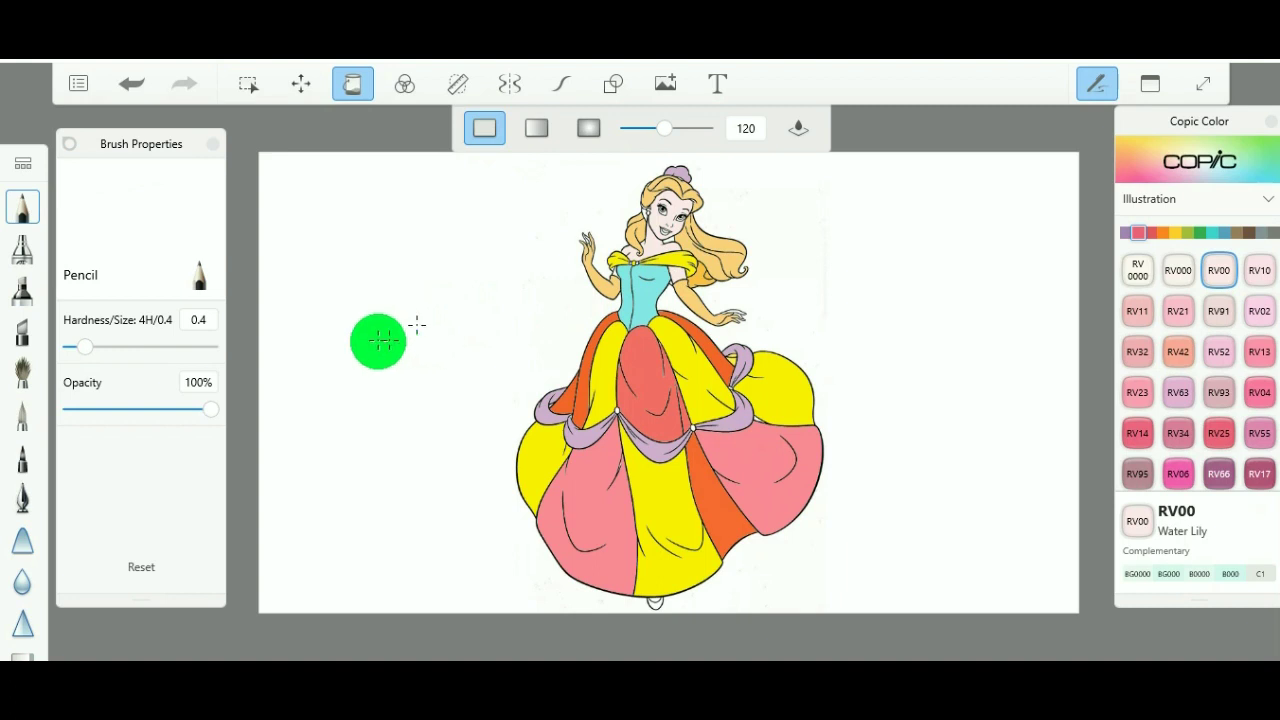
click(1160, 234)
click(1259, 474)
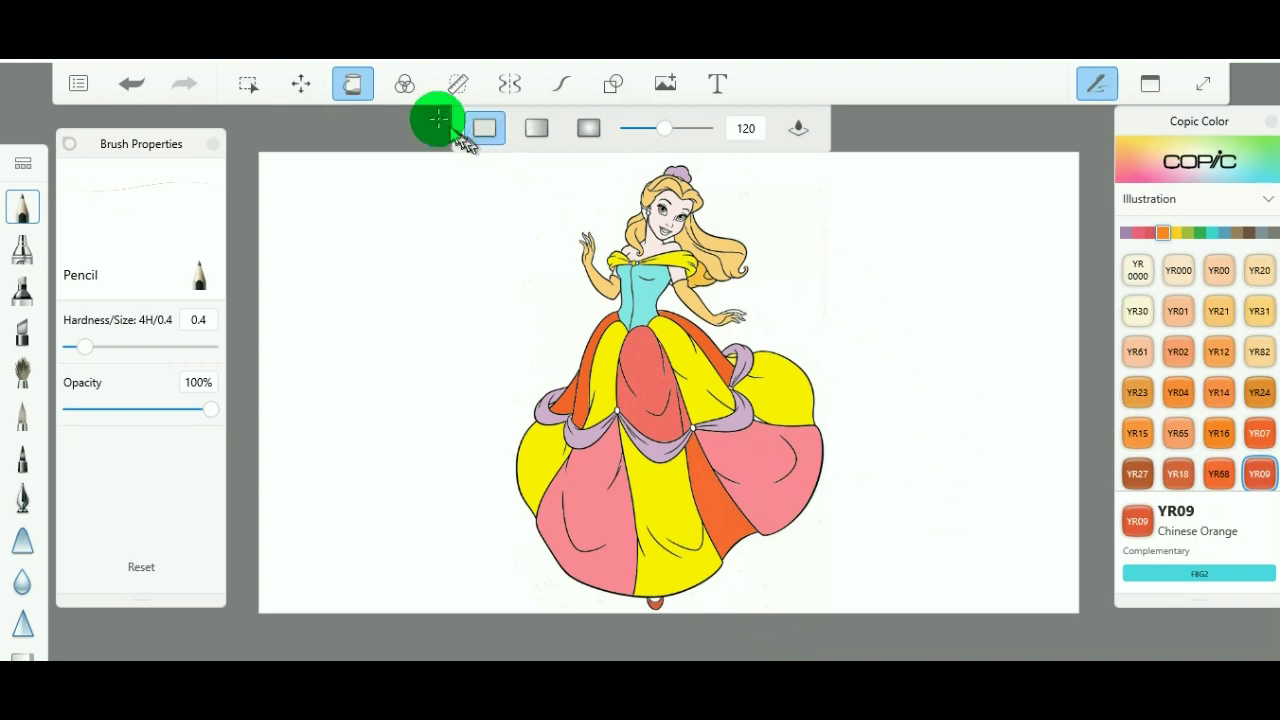
- Add the text "ok" to the canvas
click(717, 83)
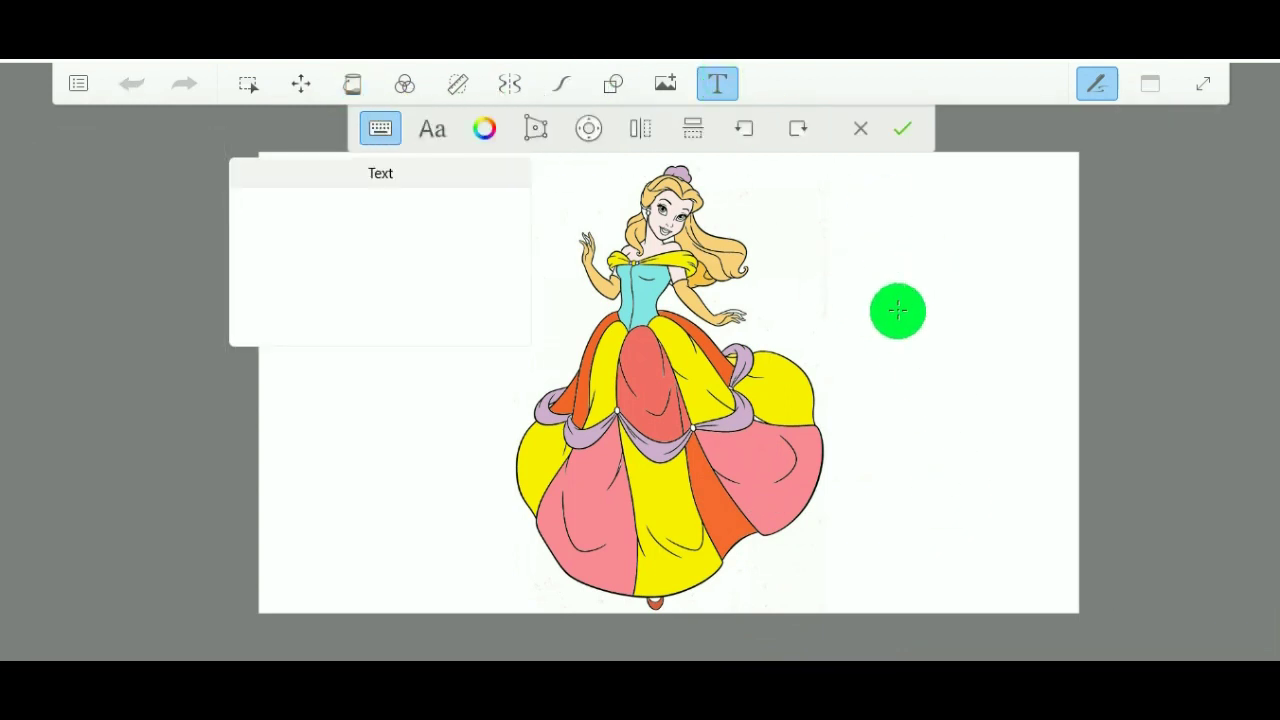
text(ok)
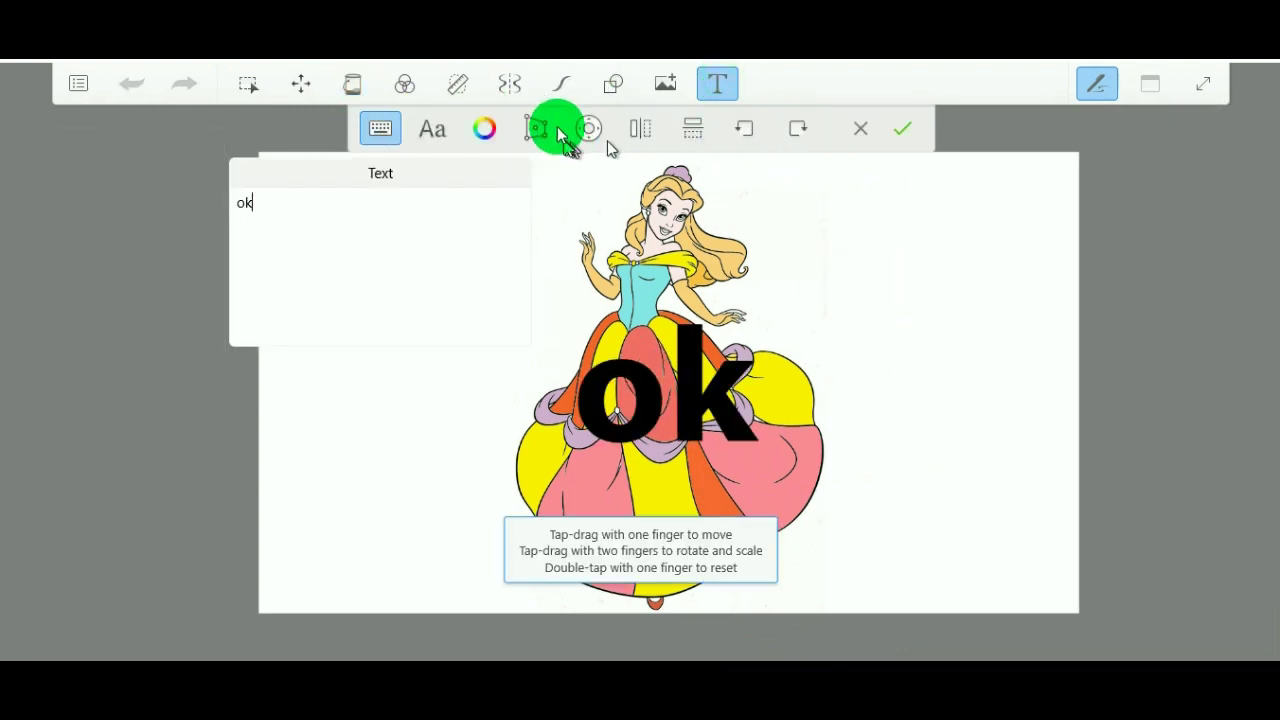
- Shrink the "ok" text and place it in the blank upper-right corner of the canvas, beyond the princess's hair
click(537, 128)
drag(663, 450, 657, 391)
drag(584, 366, 686, 360)
click(760, 340)
mouse_move(760, 340)
mouse_down()
mouse_move(750, 355)
mouse_move(778, 355)
mouse_move(757, 360)
mouse_up()
mouse_move(668, 384)
mouse_down()
mouse_move(945, 258)
mouse_move(980, 217)
mouse_up()
click(913, 173)
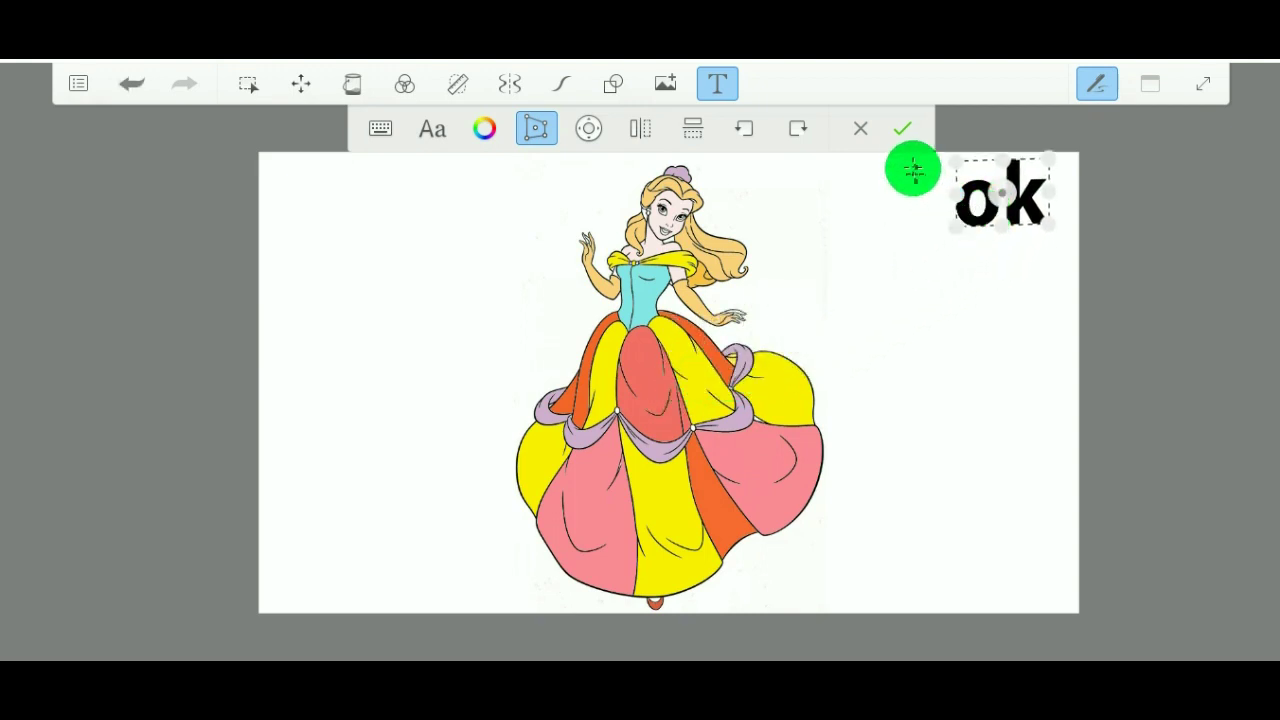
click(902, 128)
click(1006, 89)
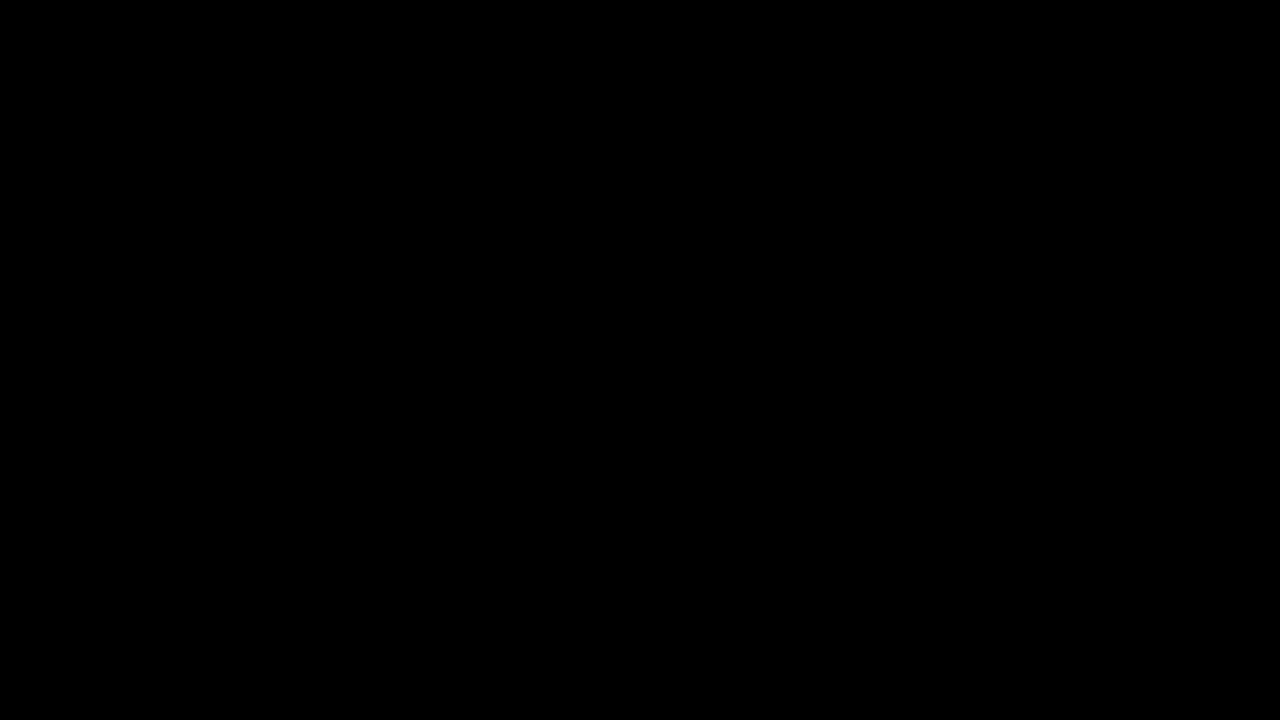